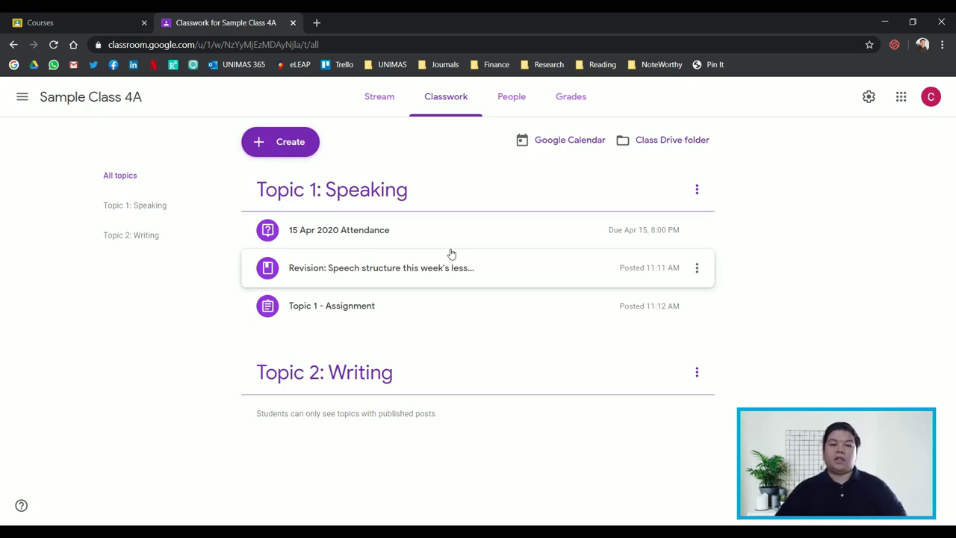
# Step: Create a new quiz assignment in the Sample Class 4A classwork and review its grade importing note
pyautogui.click(311, 148)
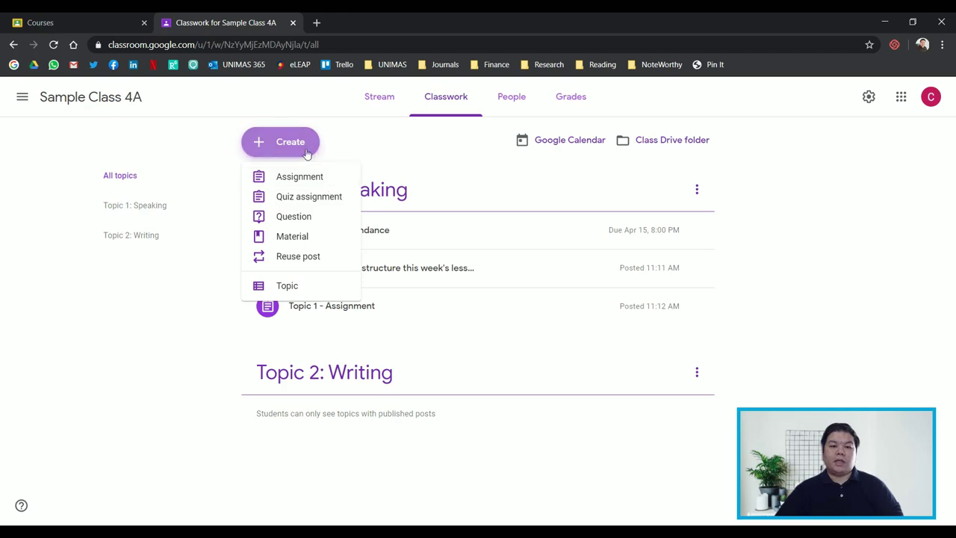
pyautogui.click(320, 197)
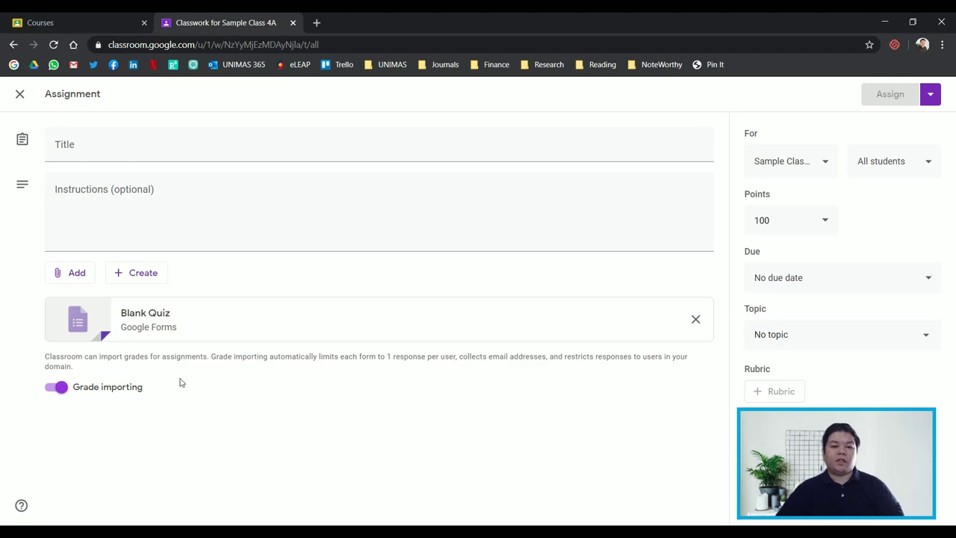
pyautogui.moveTo(44, 357); pyautogui.dragTo(158, 394)
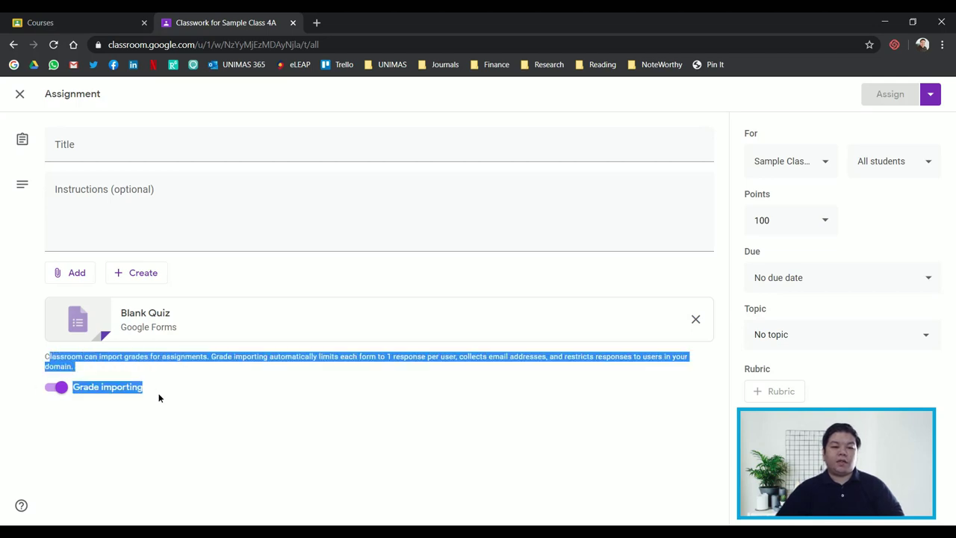
pyautogui.click(152, 390)
pyautogui.click(103, 394)
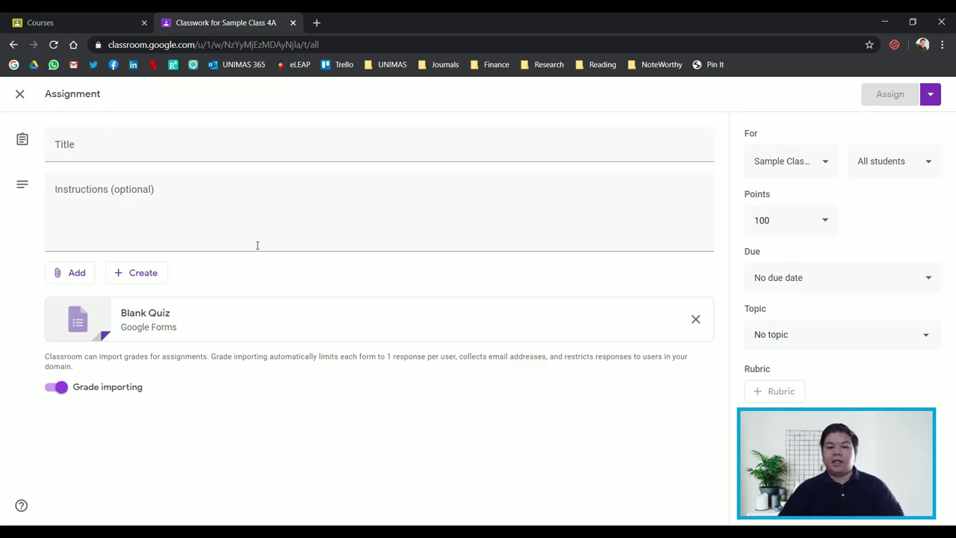
# Step: Open the Blank Quiz form attached to the assignment for editing
pyautogui.click(143, 320)
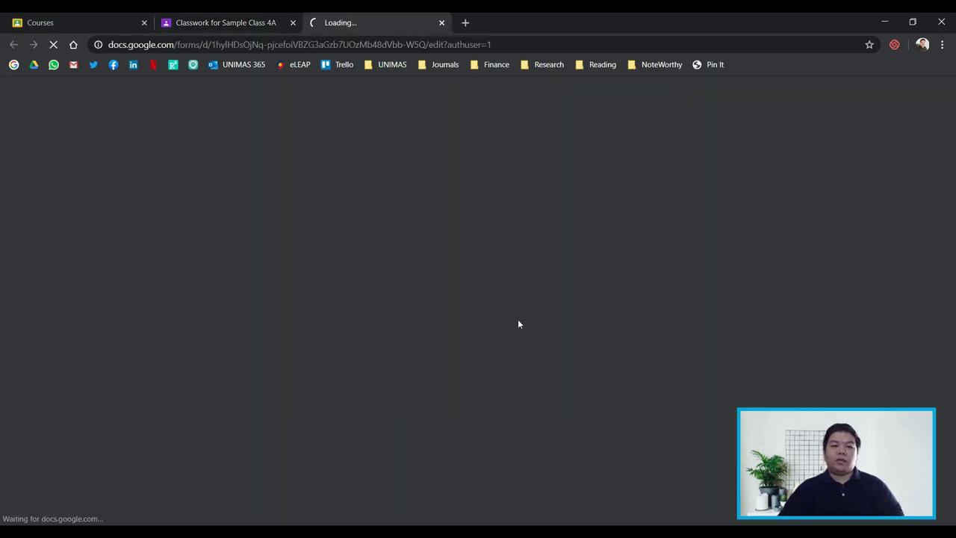
pyautogui.click(234, 18)
pyautogui.click(362, 22)
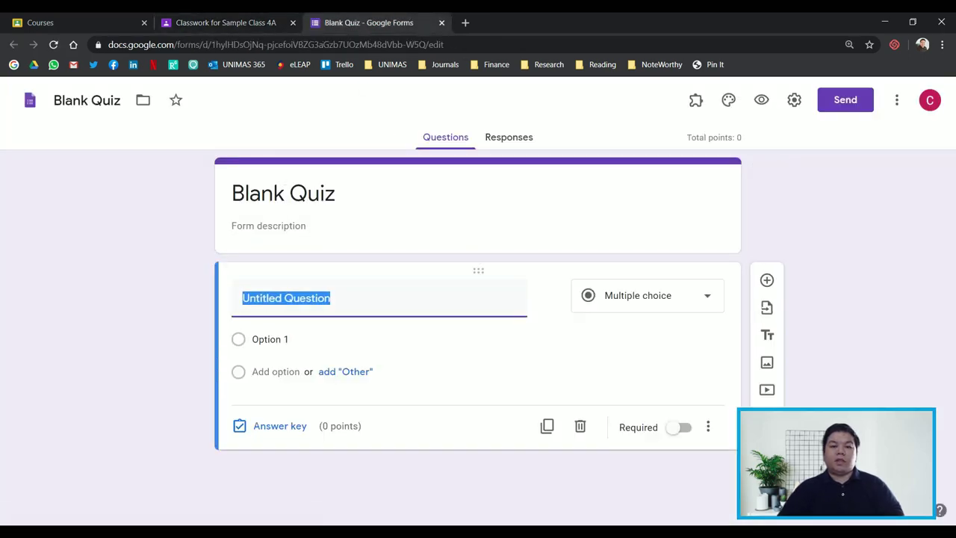
# Step: Title the form "Quiz 1" and enter the description "Please answer quiz 1 based on topic 1"
pyautogui.click(289, 196)
pyautogui.write('Quiz 1')
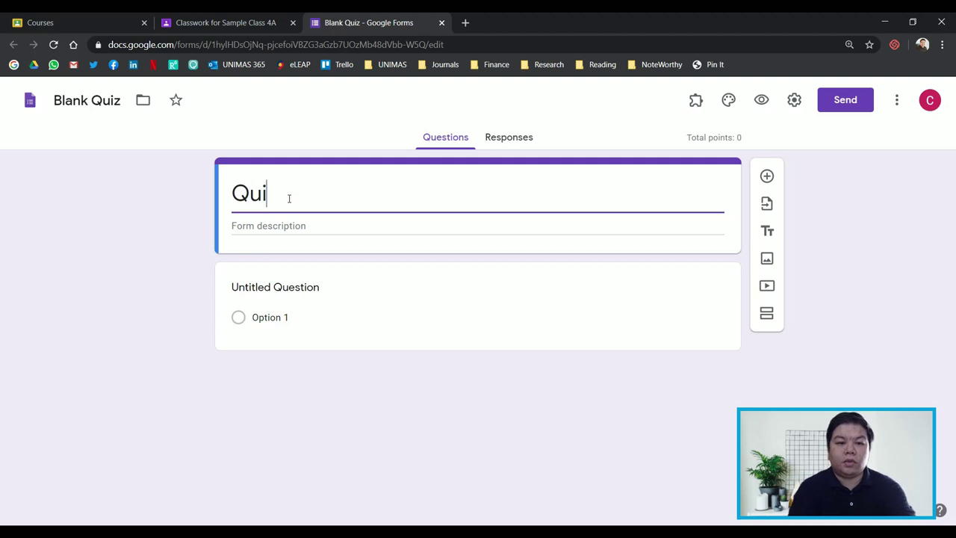
pyautogui.click(291, 225)
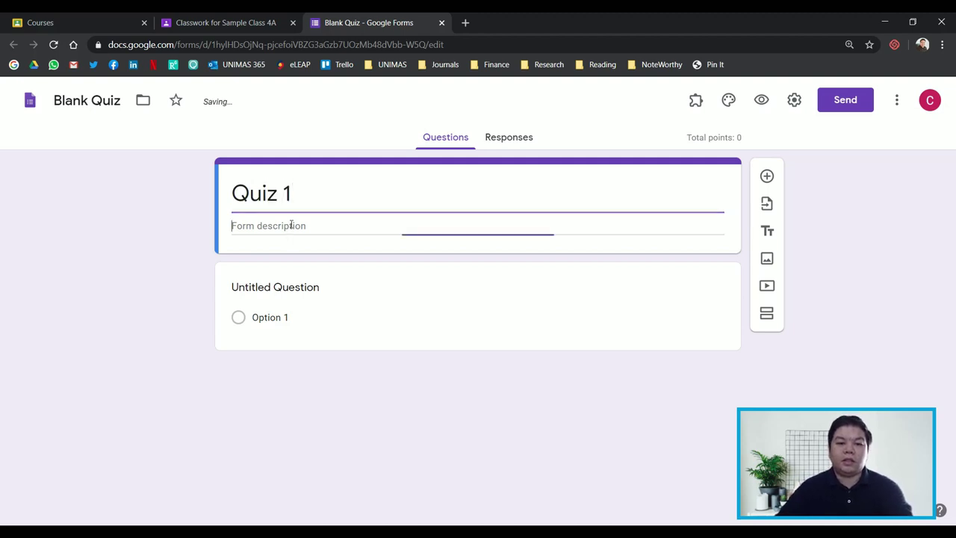
pyautogui.write('Please answ')
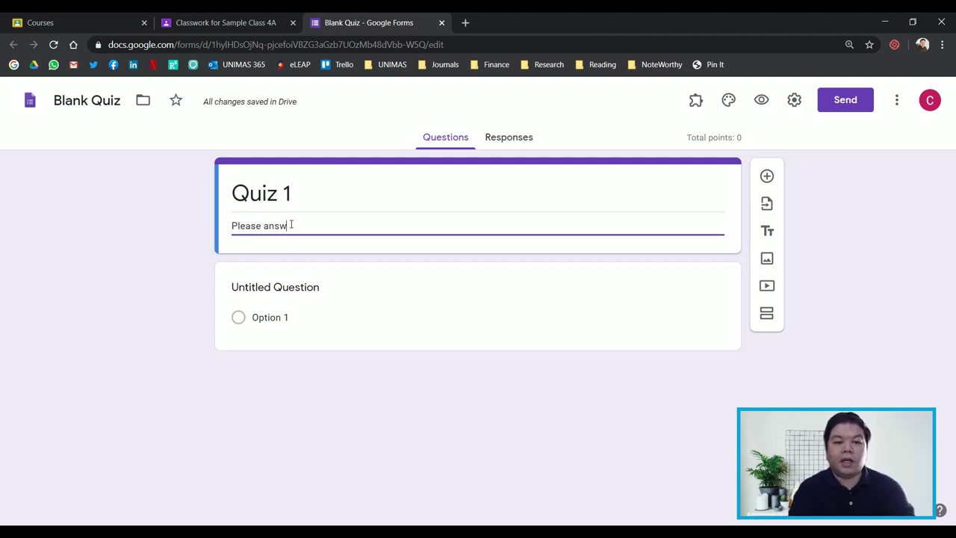
pyautogui.write('er qui')
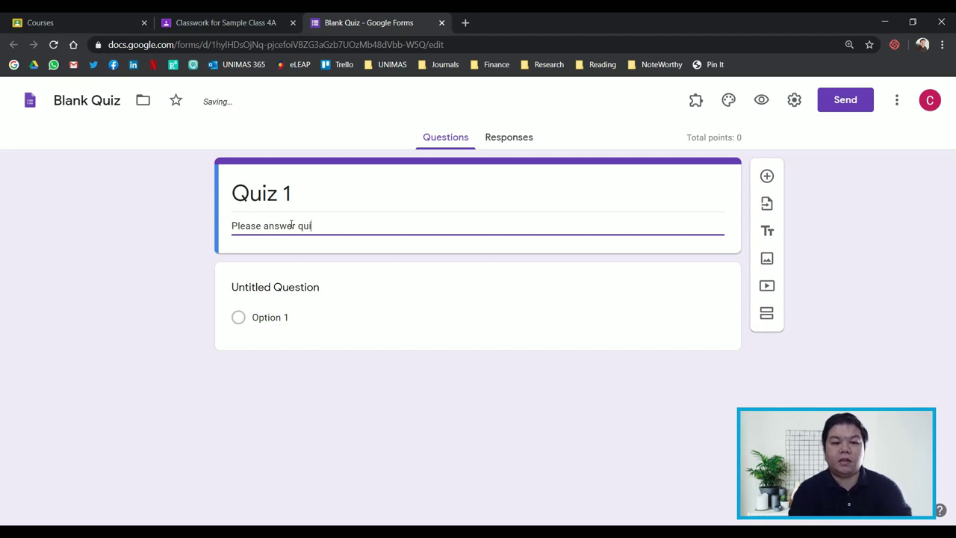
pyautogui.write('z 1 based on topic 1')
# Step: Set the first question's type to Multiple choice and its text to "Which is an adjective?"
pyautogui.click(303, 286)
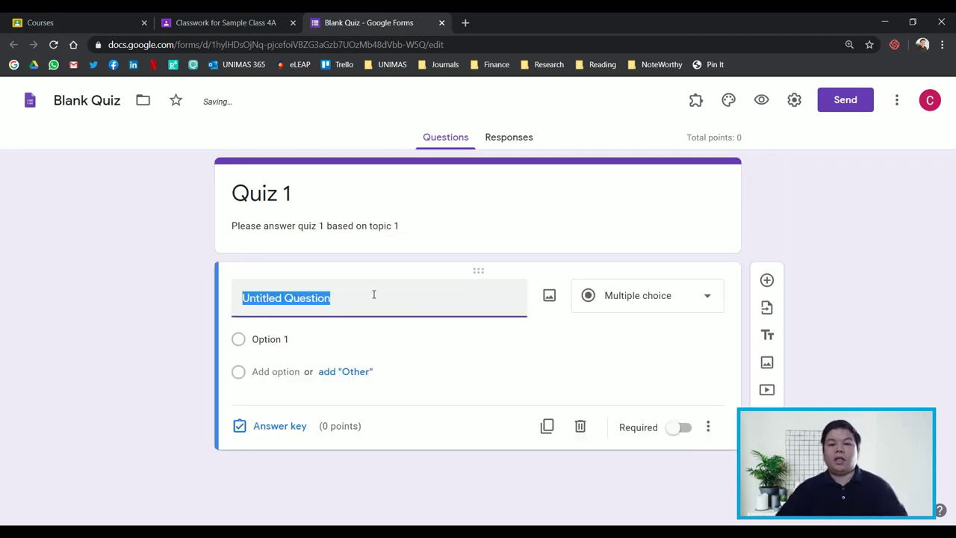
pyautogui.click(671, 301)
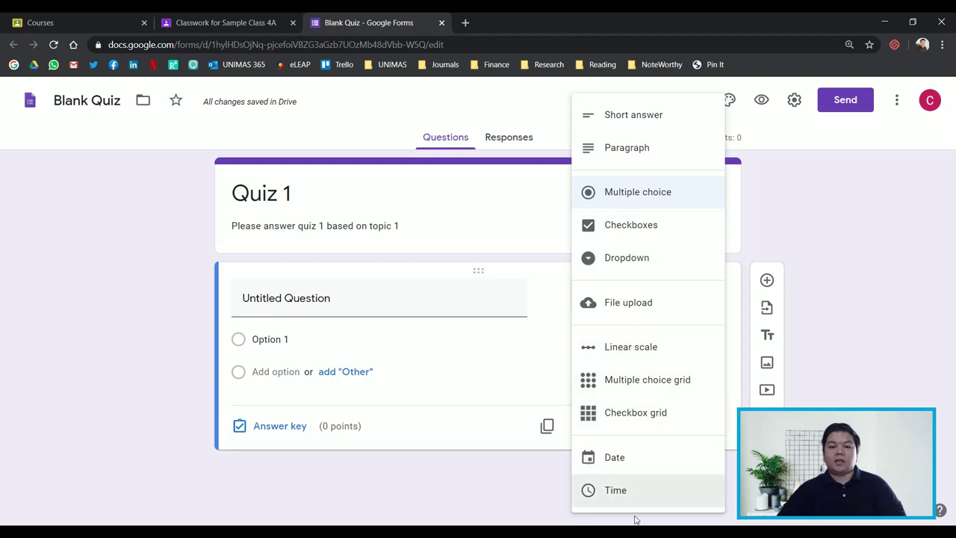
pyautogui.click(634, 200)
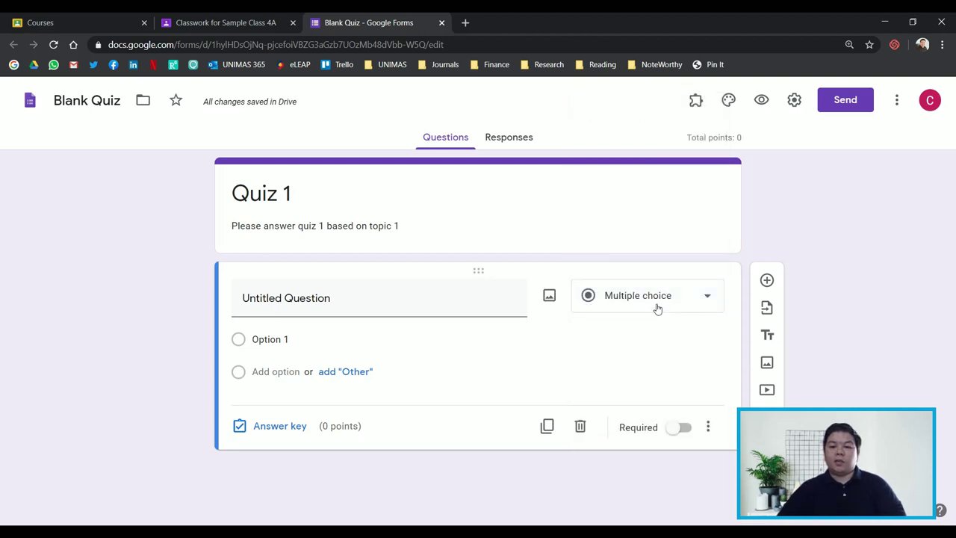
pyautogui.click(390, 298)
pyautogui.write('W')
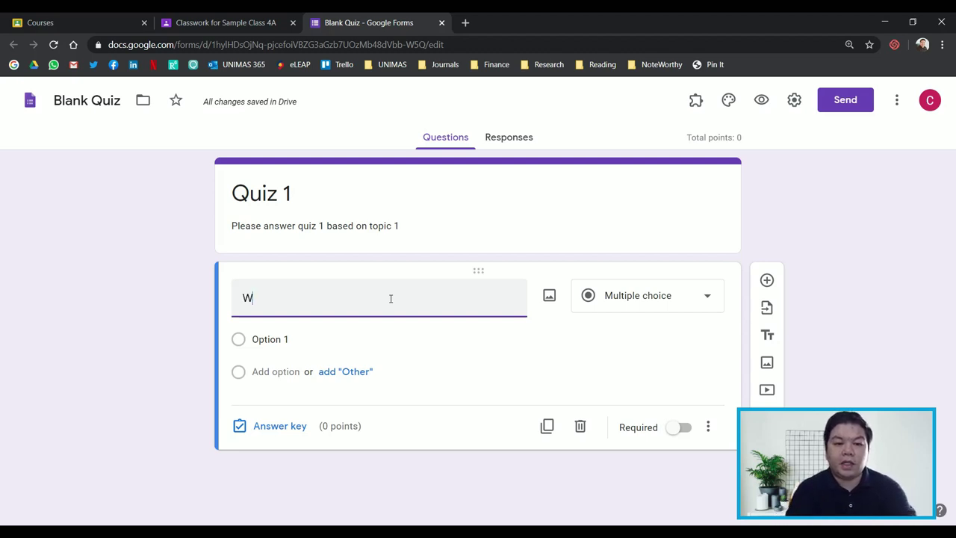
pyautogui.write('hich is ')
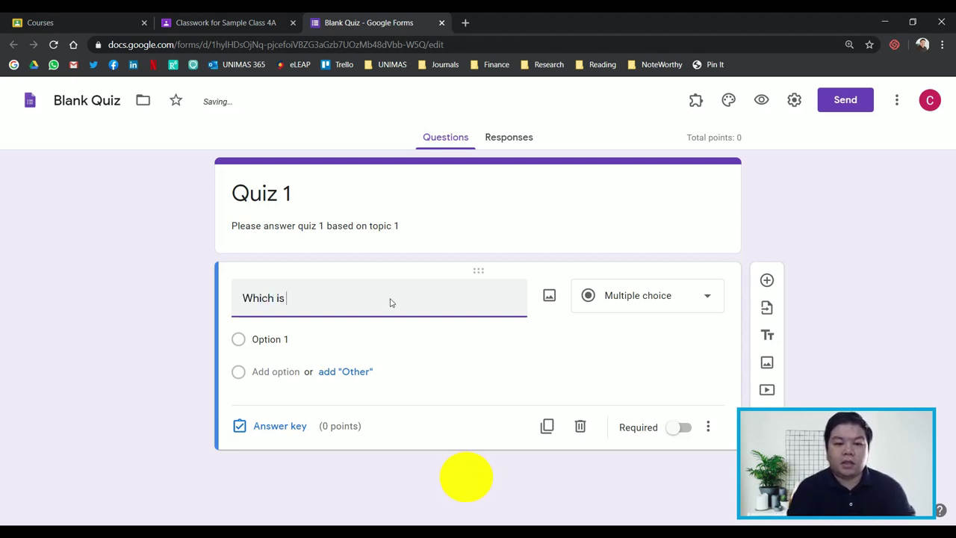
pyautogui.write('an adjective?')
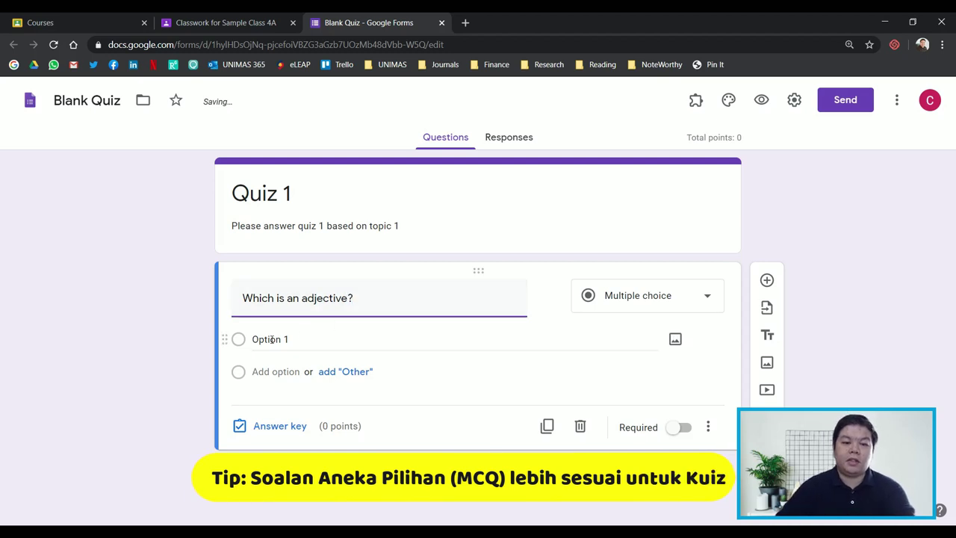
# Step: Give the adjective question three answer options: "Angry", "House" and "Cake"
pyautogui.click(269, 339)
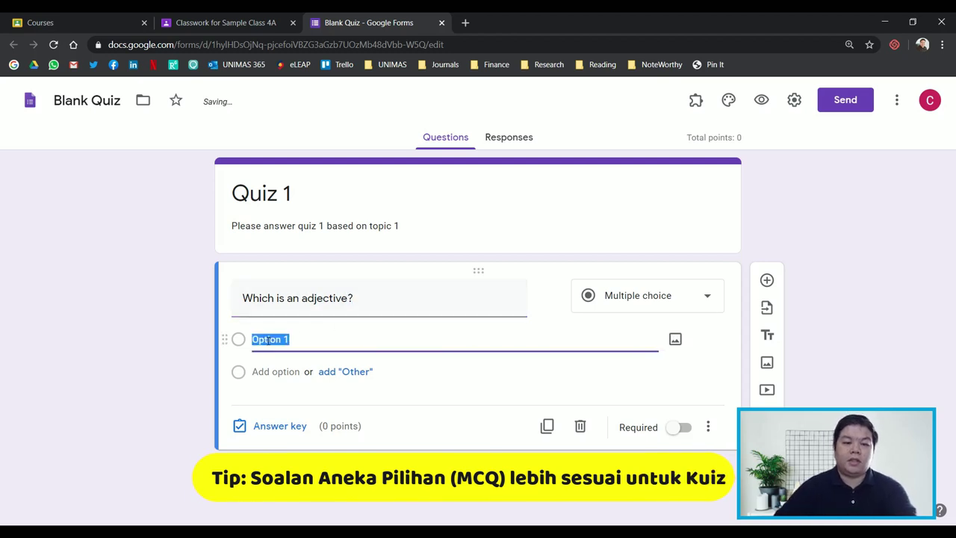
pyautogui.write('Angry')
pyautogui.click(275, 364)
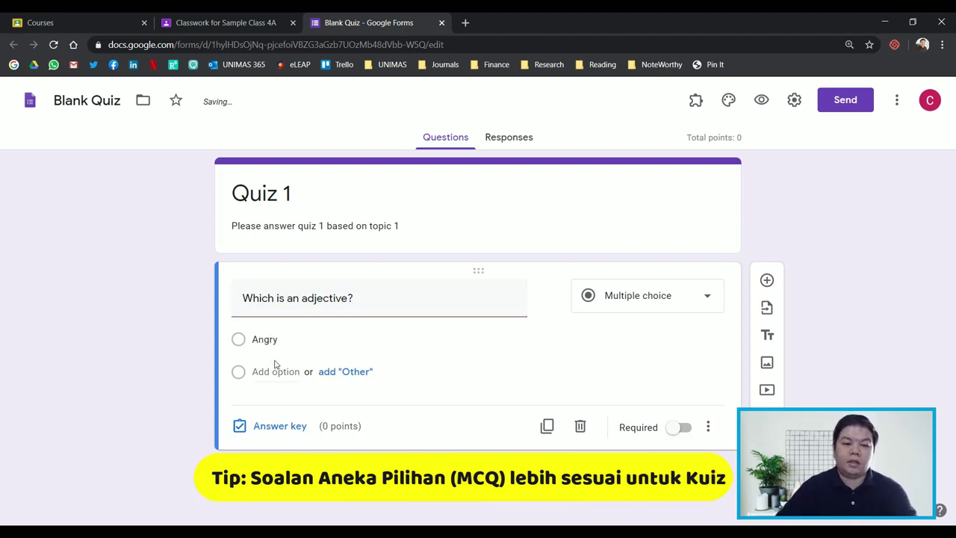
pyautogui.click(275, 372)
pyautogui.write('House')
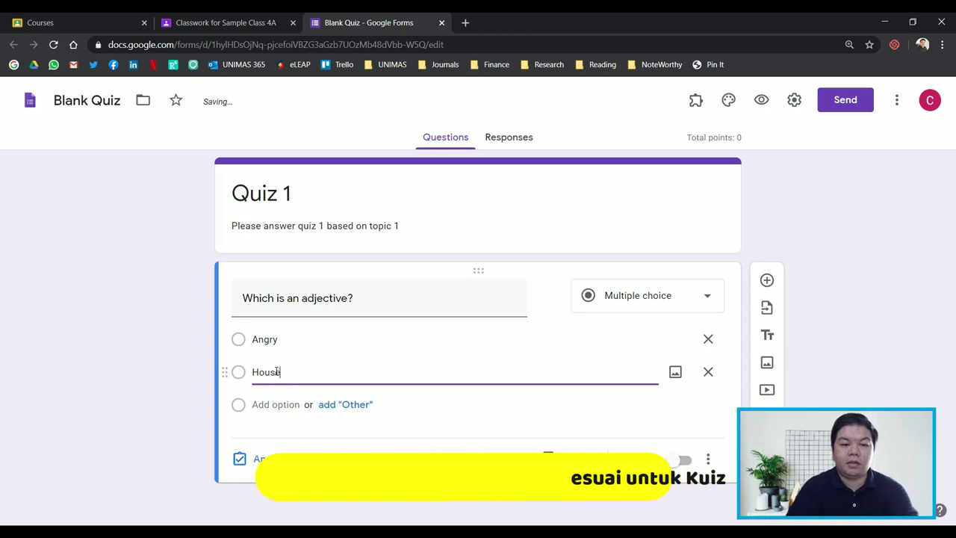
pyautogui.click(291, 405)
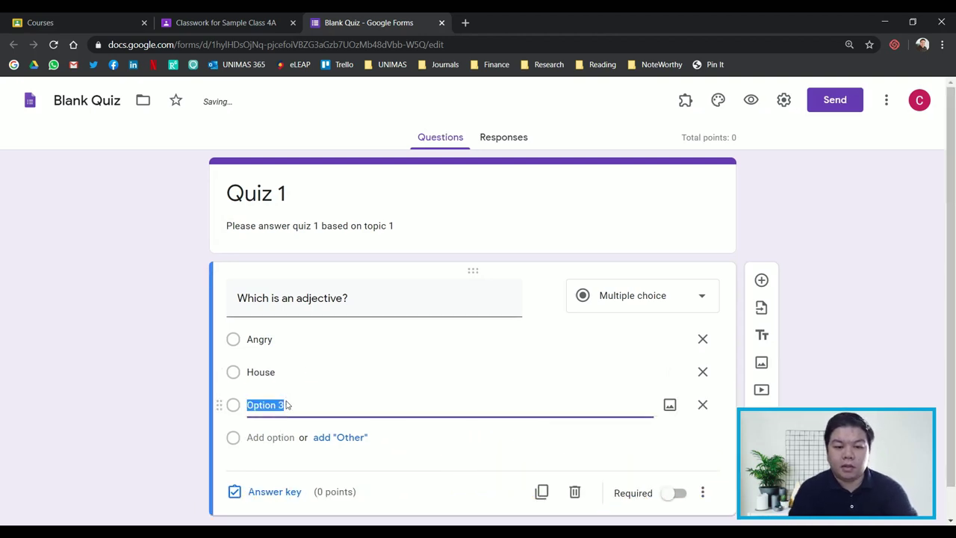
pyautogui.press('BackSpace')
pyautogui.write('Ca')
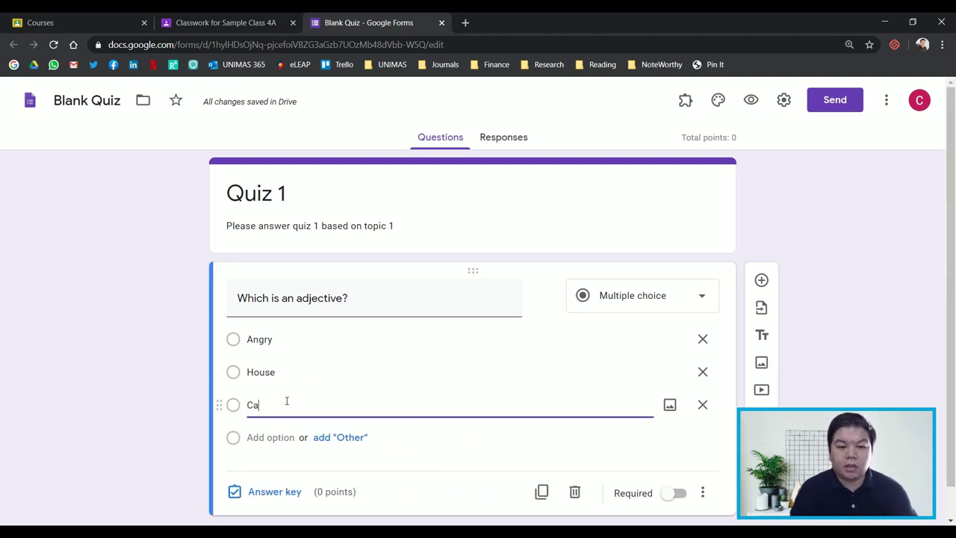
pyautogui.write('e')
pyautogui.press('BackSpace')
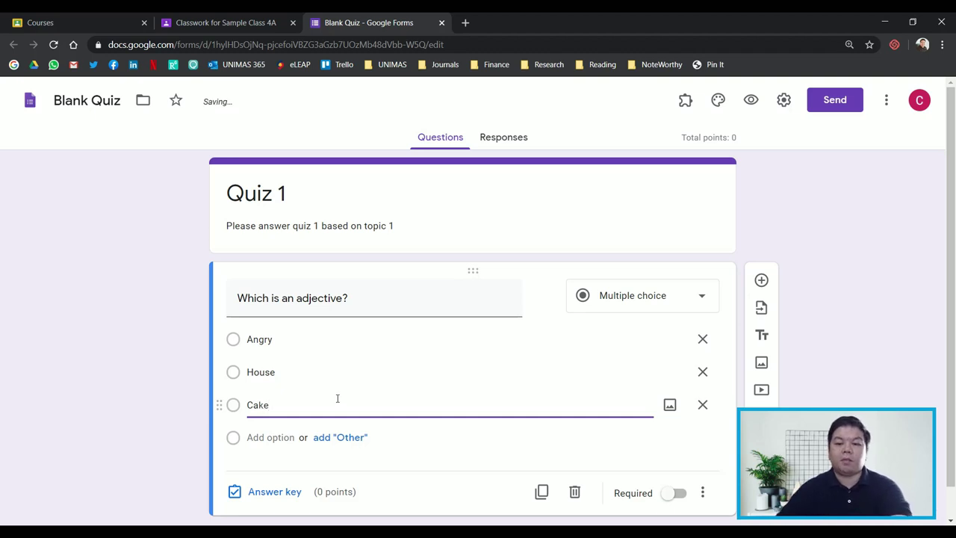
# Step: Make the adjective question required
pyautogui.scroll(-1, 454, 429)
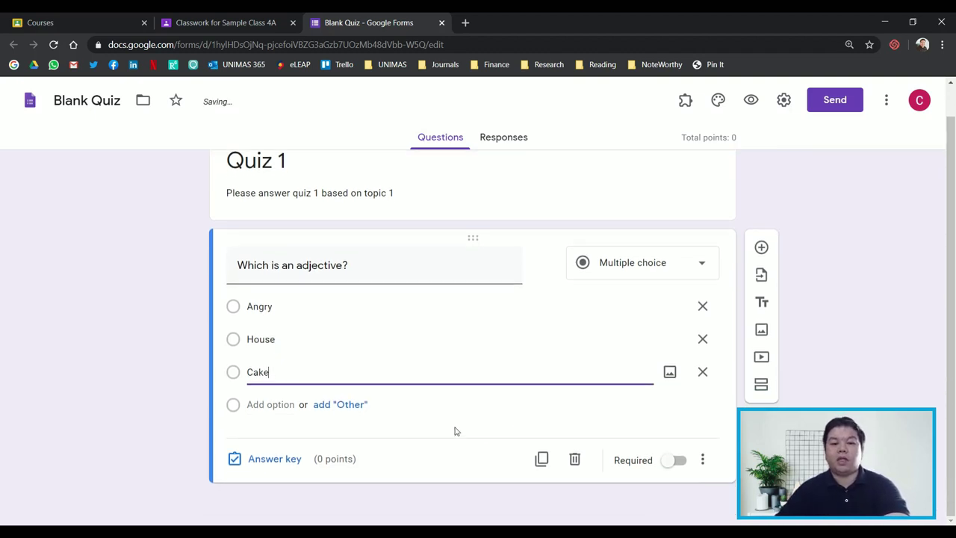
pyautogui.tripleClick(415, 264)
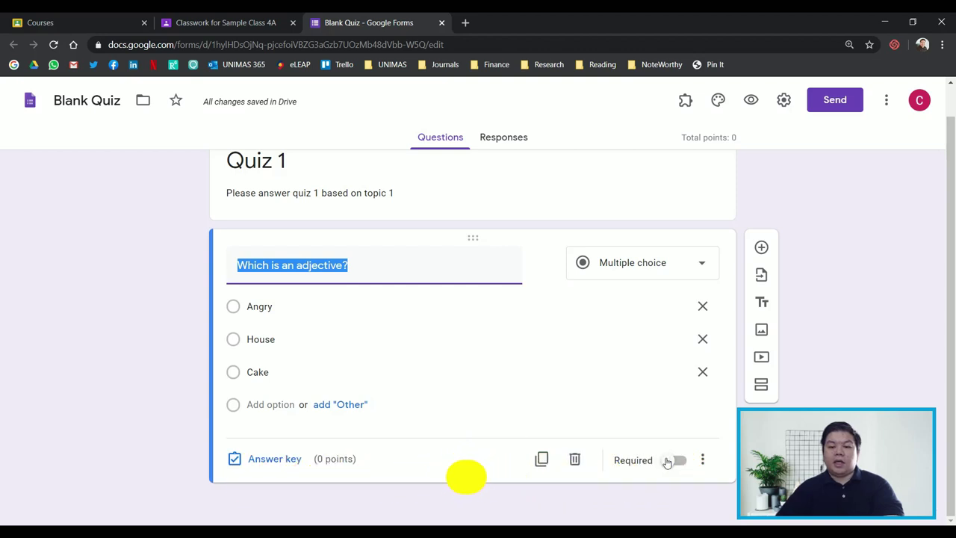
pyautogui.click(669, 461)
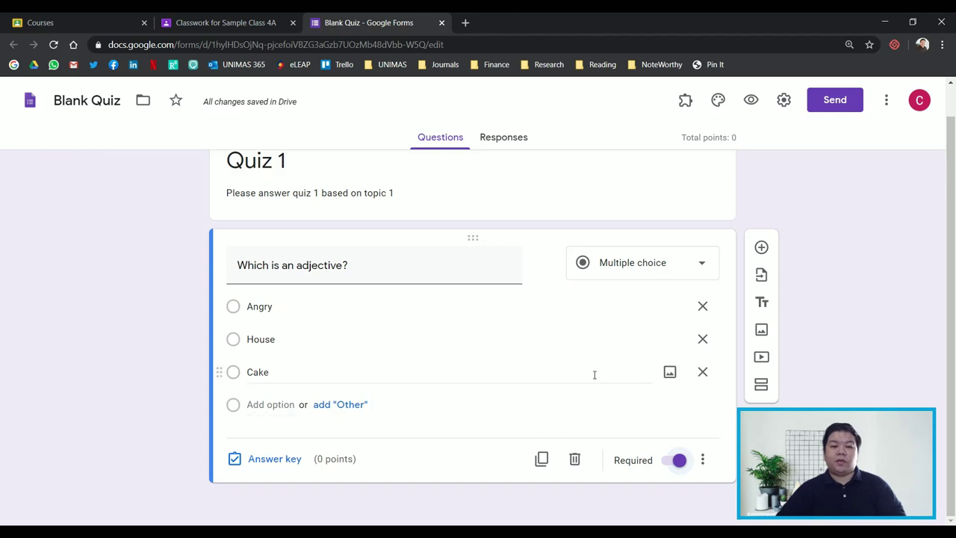
pyautogui.scroll(1, 758, 401)
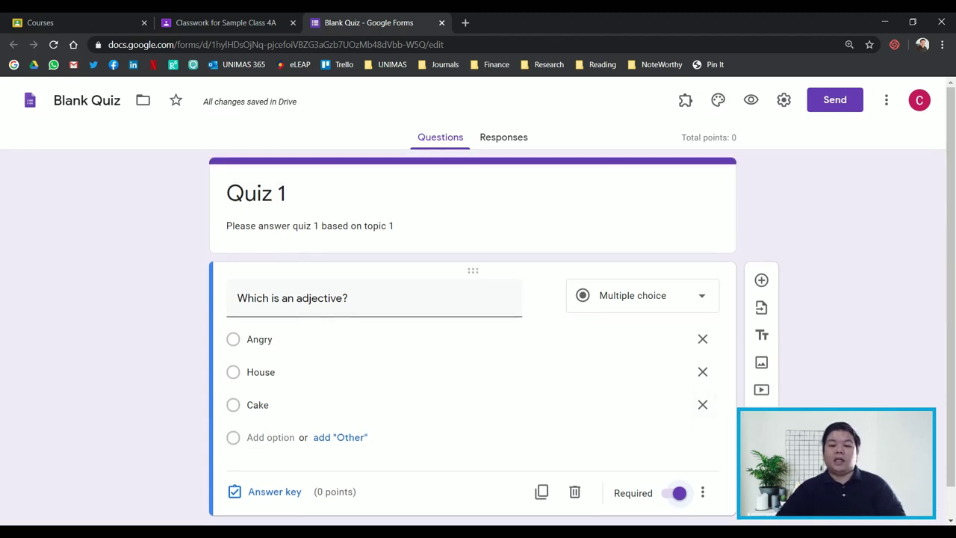
pyautogui.scroll(-1, 655, 457)
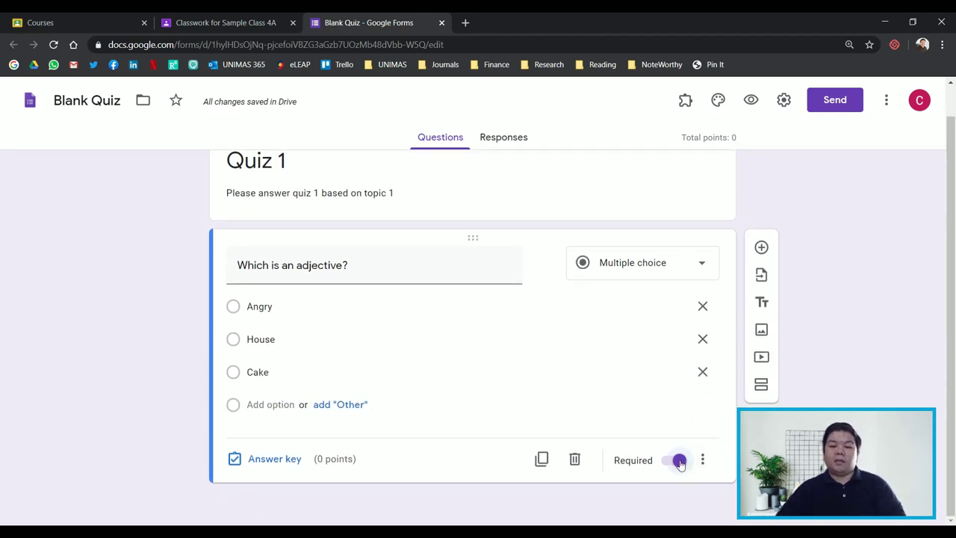
# Step: In the question's answer key, mark "Angry" as the correct answer and assign it 1 point
pyautogui.click(263, 464)
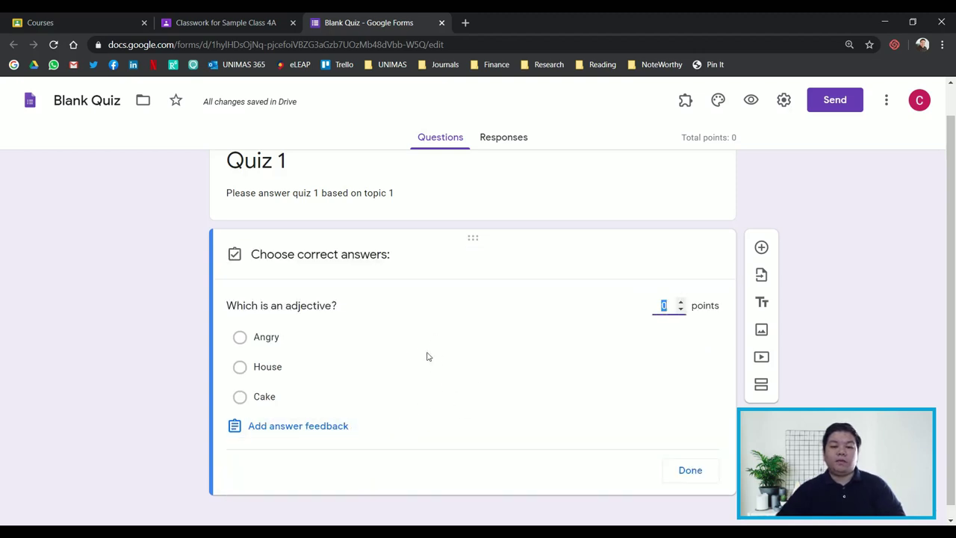
pyautogui.click(272, 340)
pyautogui.click(272, 340)
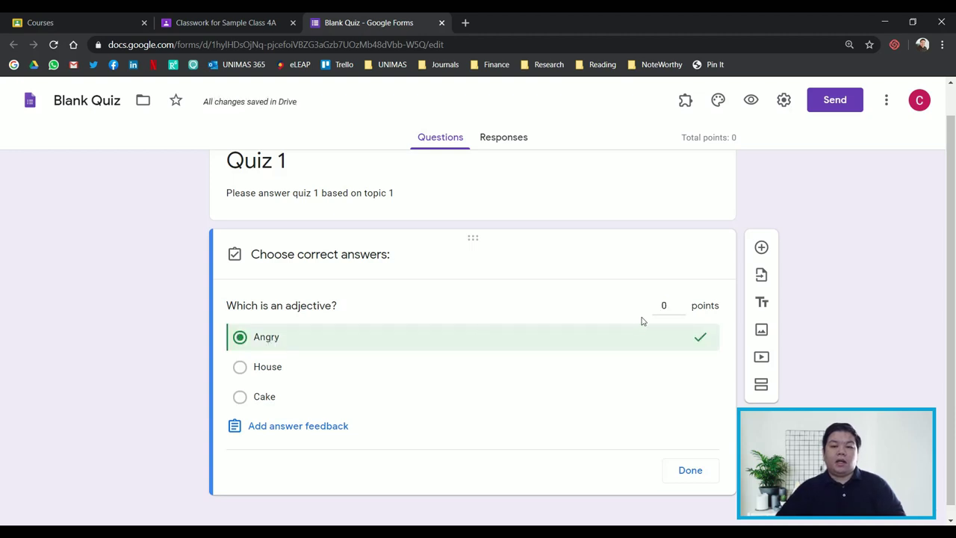
pyautogui.click(667, 306)
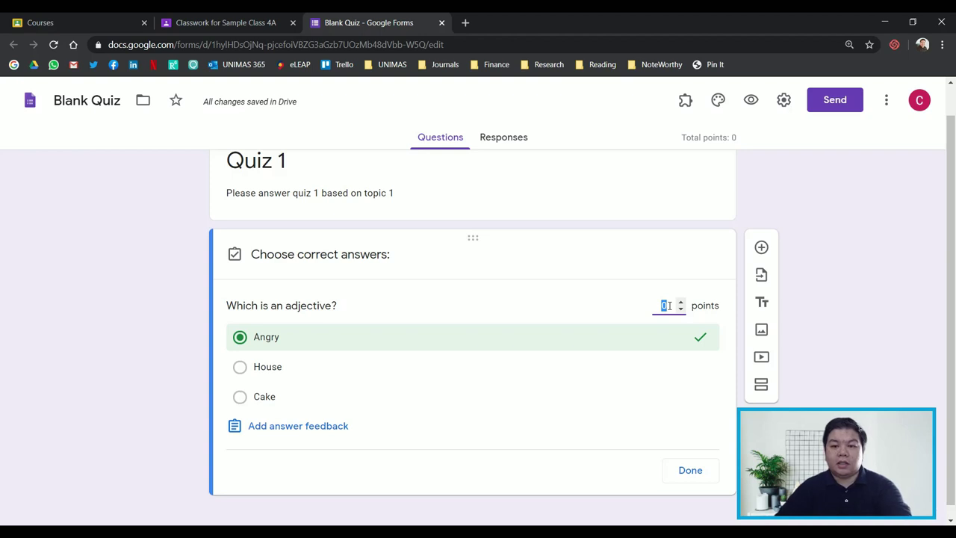
pyautogui.write('1')
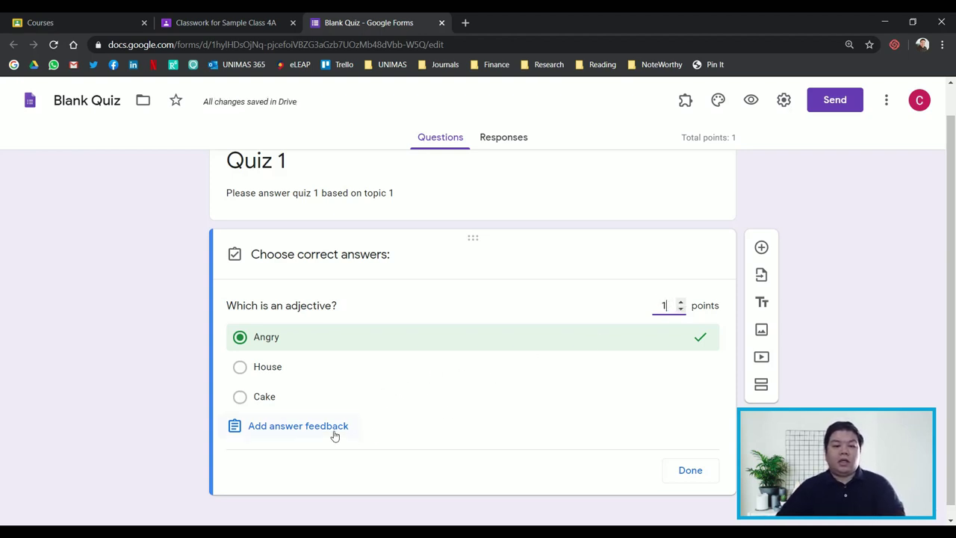
# Step: Add answer feedback for incorrect answers reading "These words are noun"
pyautogui.click(288, 429)
pyautogui.click(363, 217)
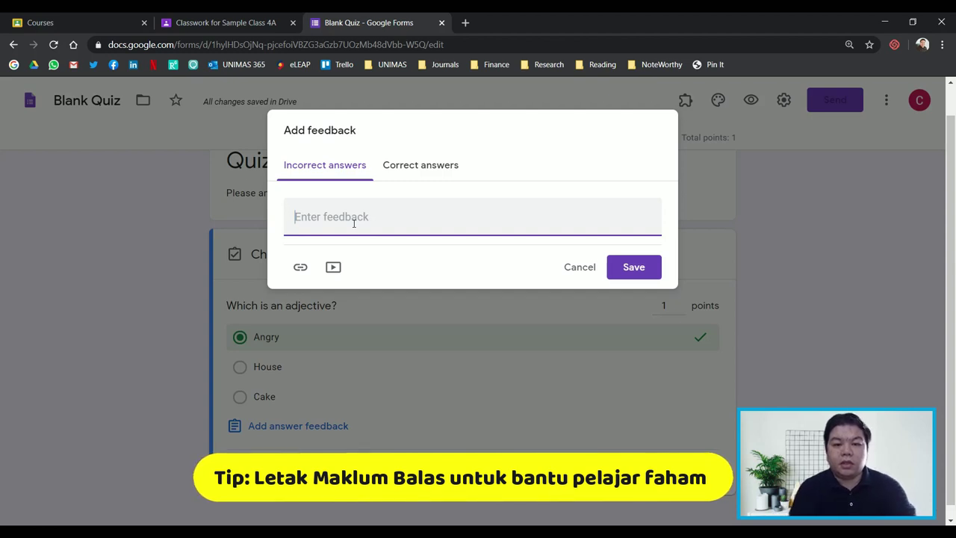
pyautogui.write('These words are noun')
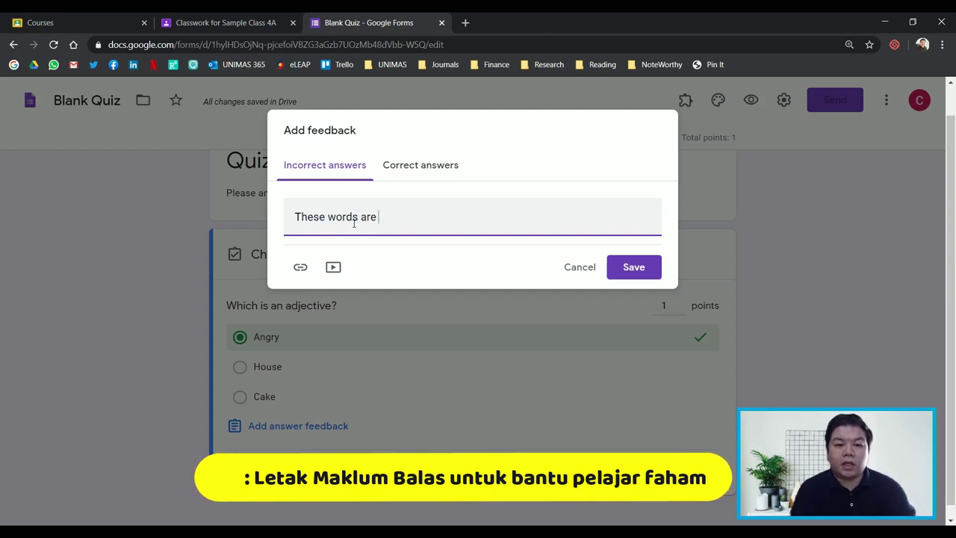
# Step: Enter "Yes, feelings are usually adjectives" as the feedback for correct answers and check it against the incorrect-answer feedback
pyautogui.click(431, 159)
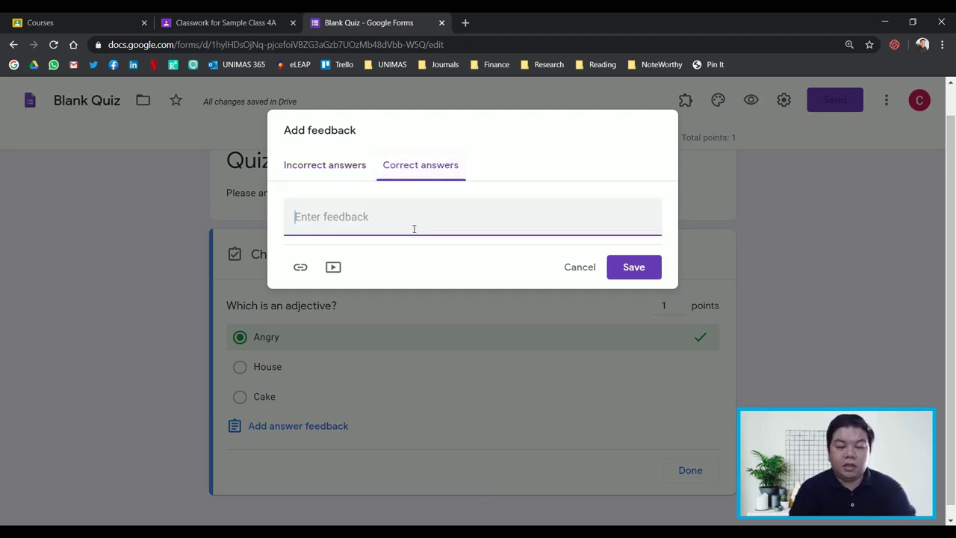
pyautogui.write('Yes, f')
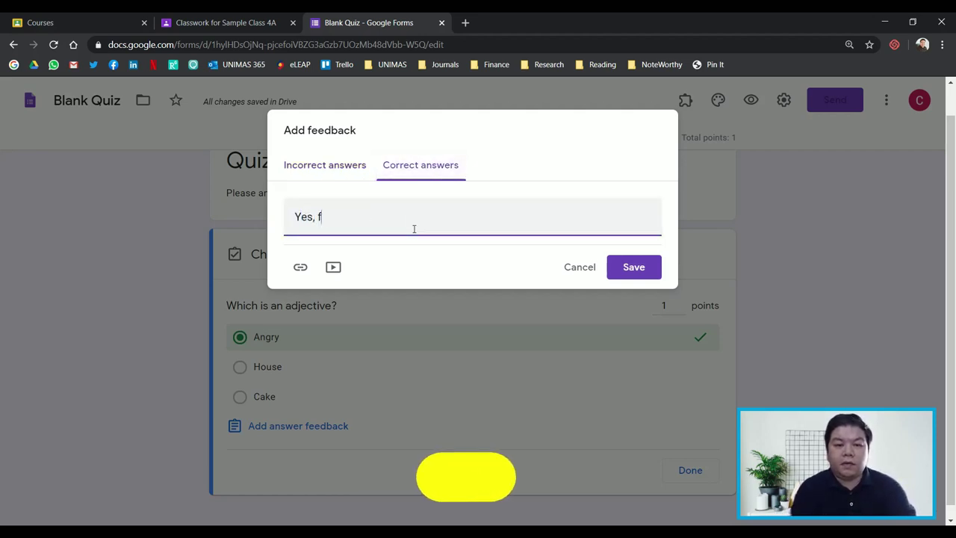
pyautogui.write('eelings are u')
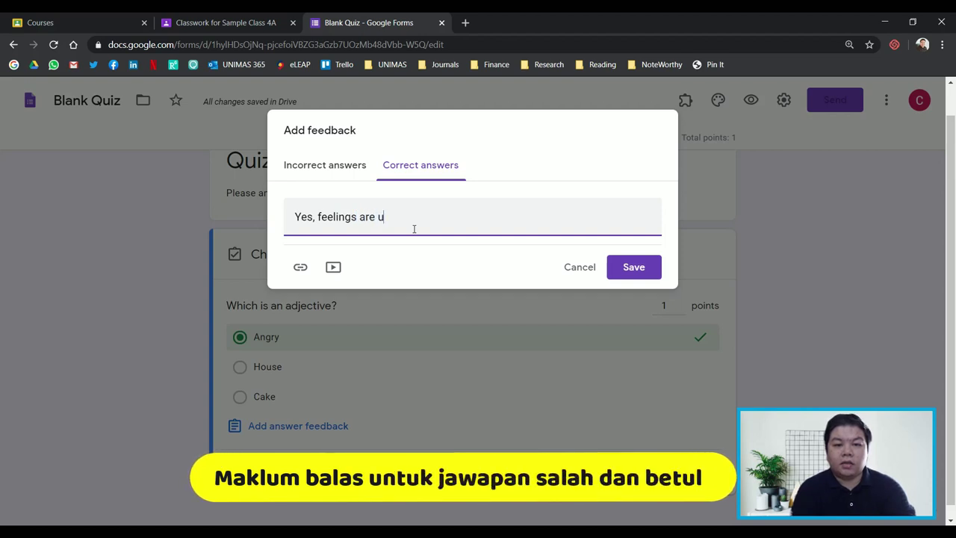
pyautogui.write('sually adjectives')
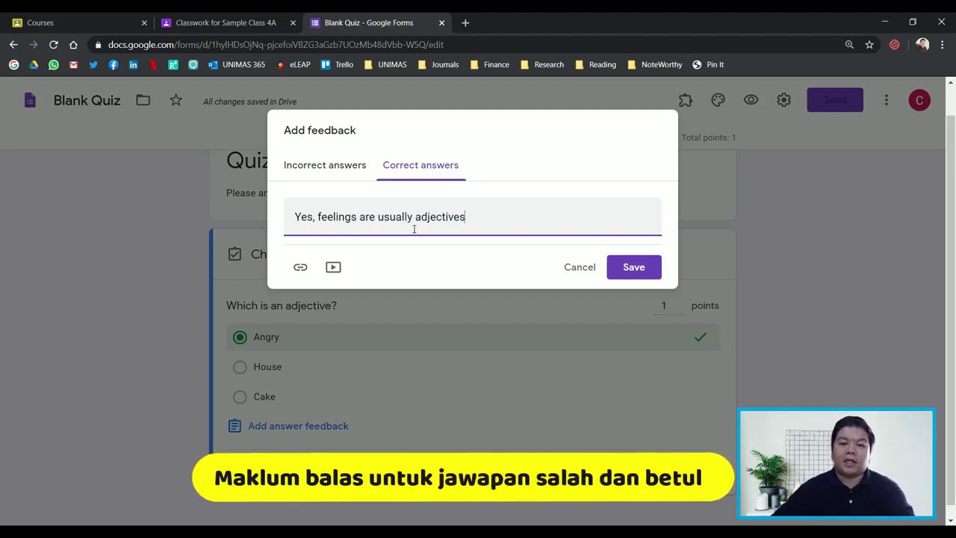
pyautogui.click(346, 175)
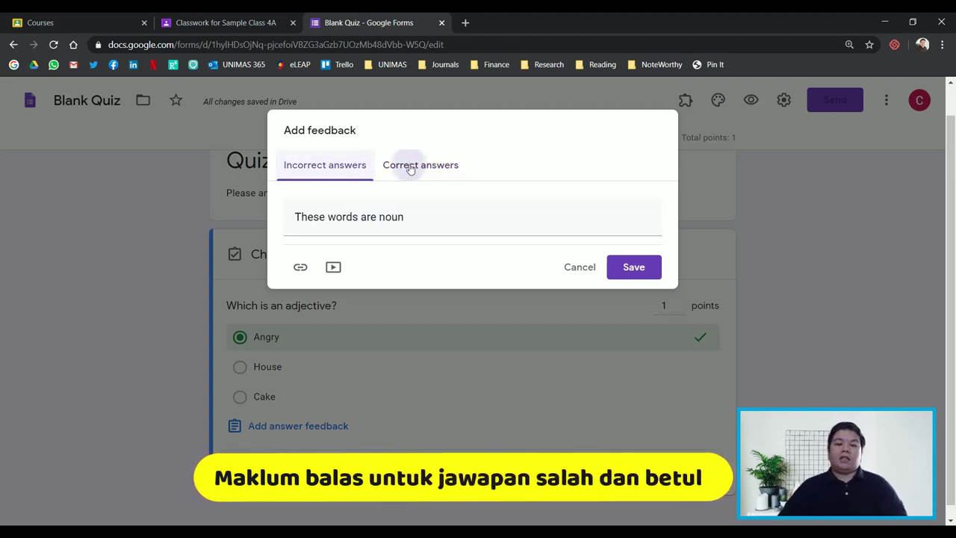
pyautogui.click(411, 168)
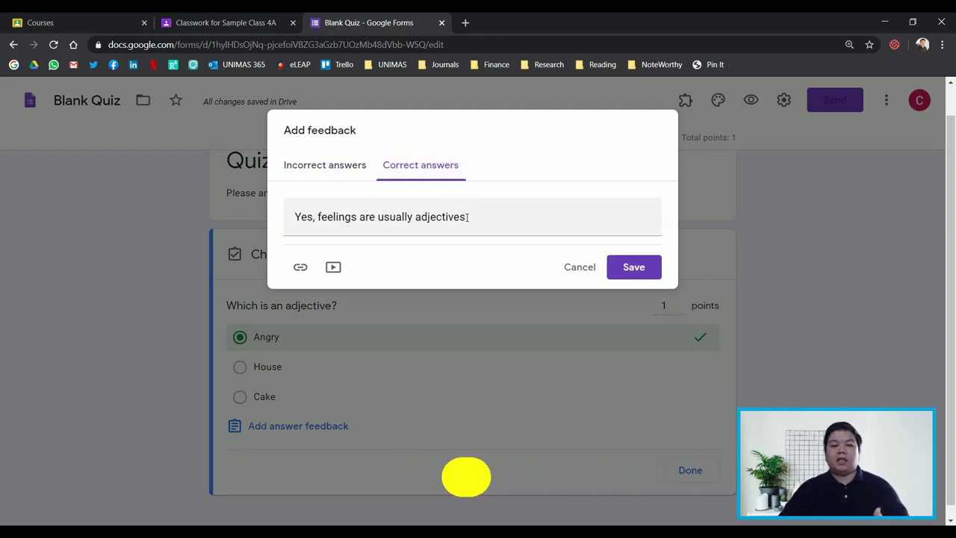
pyautogui.click(300, 267)
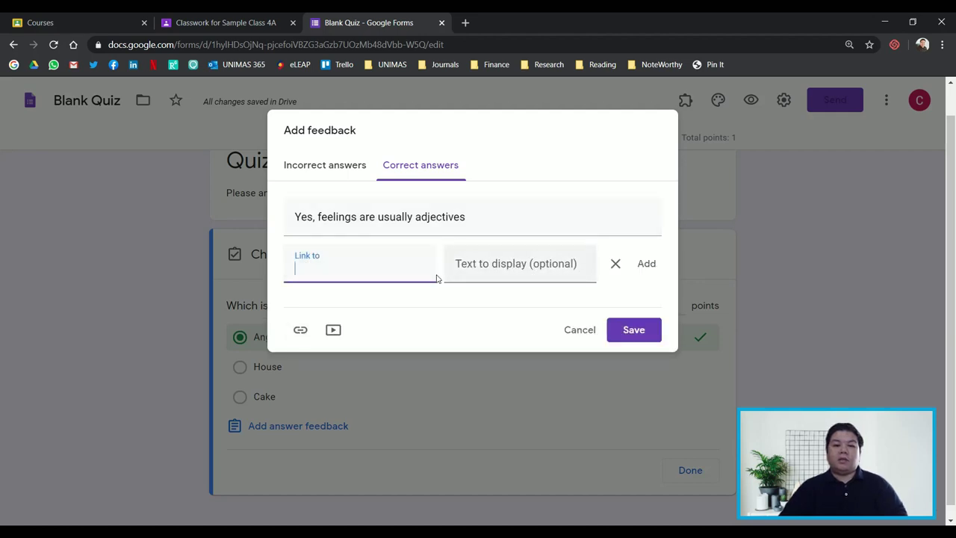
pyautogui.click(334, 331)
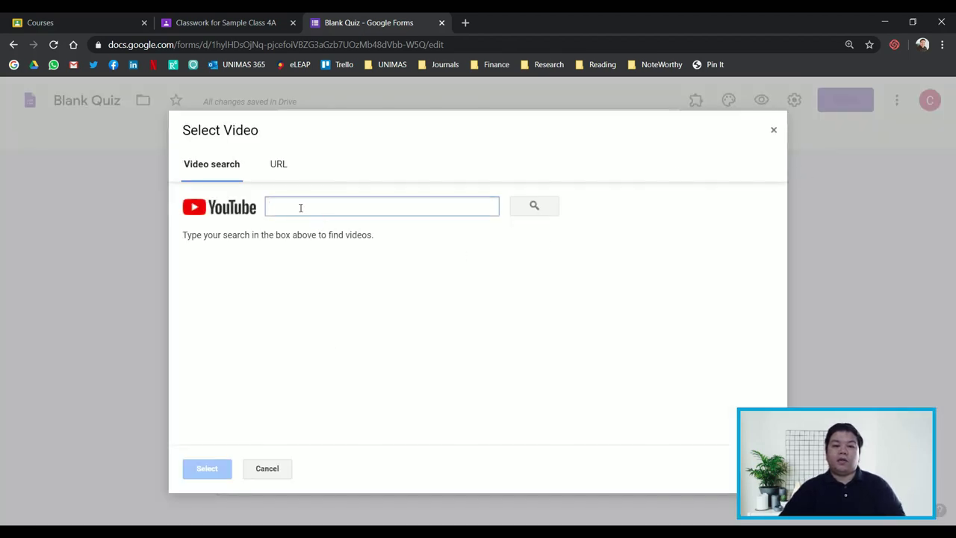
pyautogui.click(345, 249)
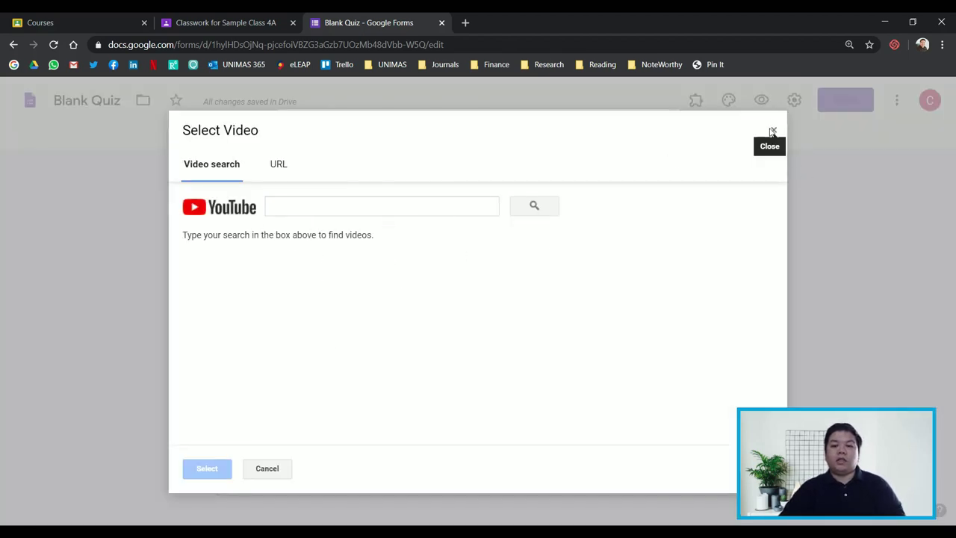
pyautogui.click(773, 132)
# Step: Save the answer feedback, review it in the adjective question's answer key and finish editing the key
pyautogui.click(628, 331)
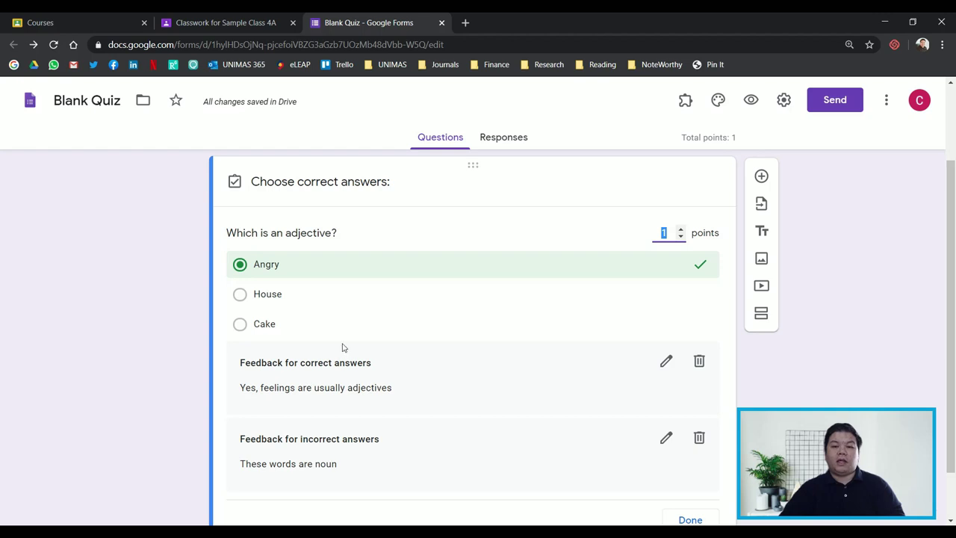
pyautogui.scroll(1, 545, 284)
pyautogui.scroll(-2, 545, 284)
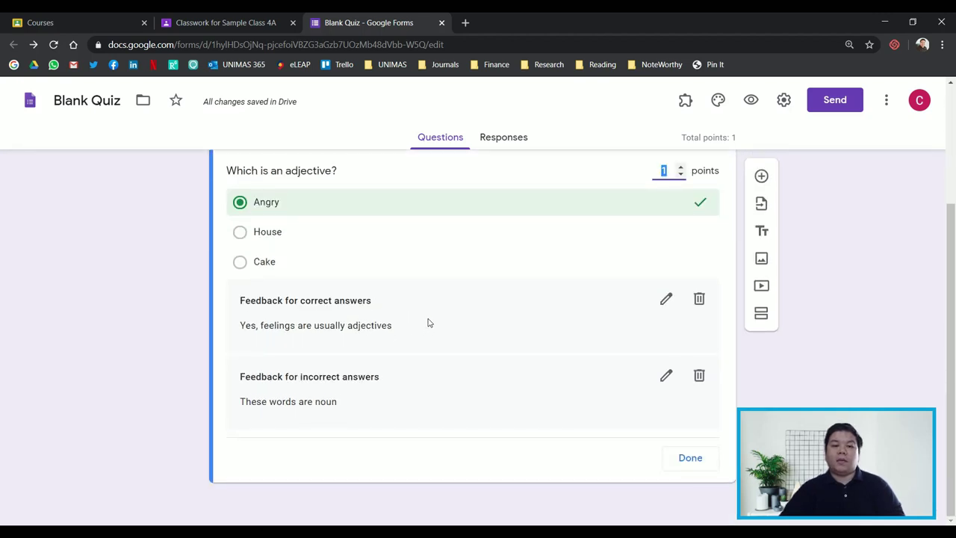
pyautogui.scroll(2, 463, 329)
pyautogui.scroll(-2, 555, 354)
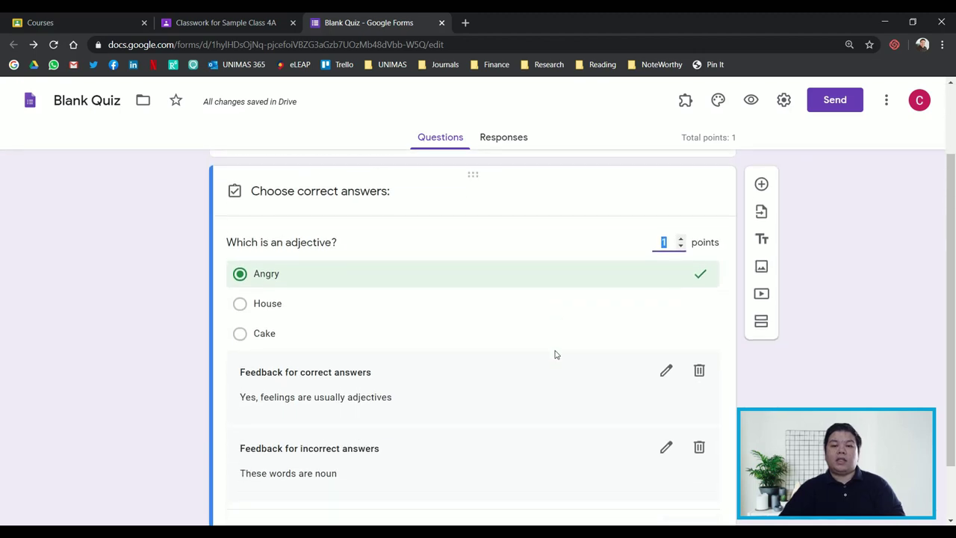
pyautogui.scroll(1, 337, 341)
pyautogui.scroll(-1, 419, 348)
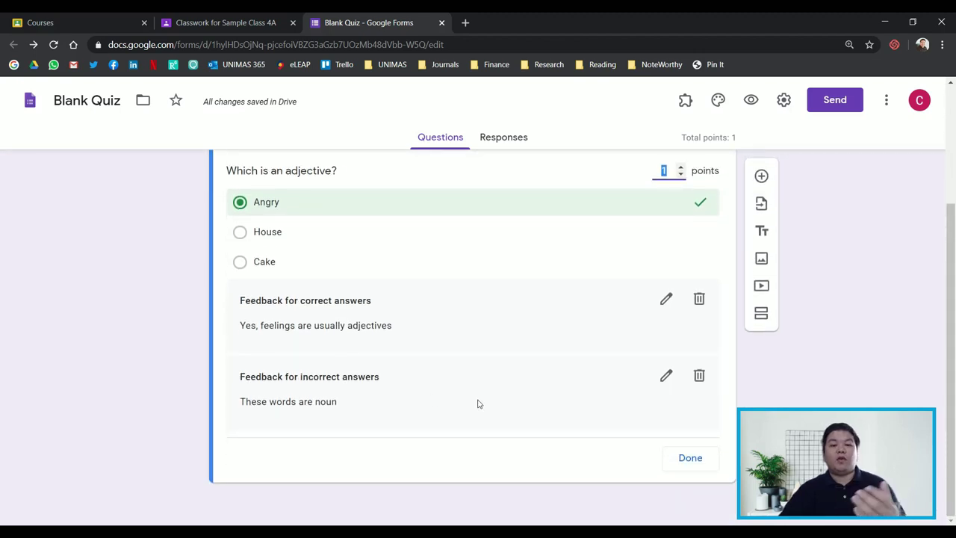
pyautogui.click(691, 462)
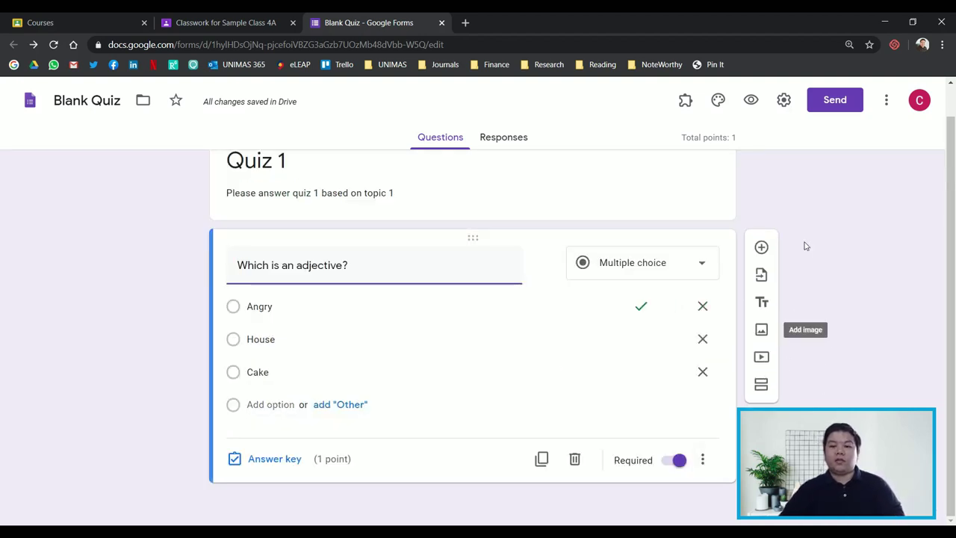
# Step: Add a multiple-choice question reading "What is this?" and insert a picture of a red sports car into it
pyautogui.click(762, 247)
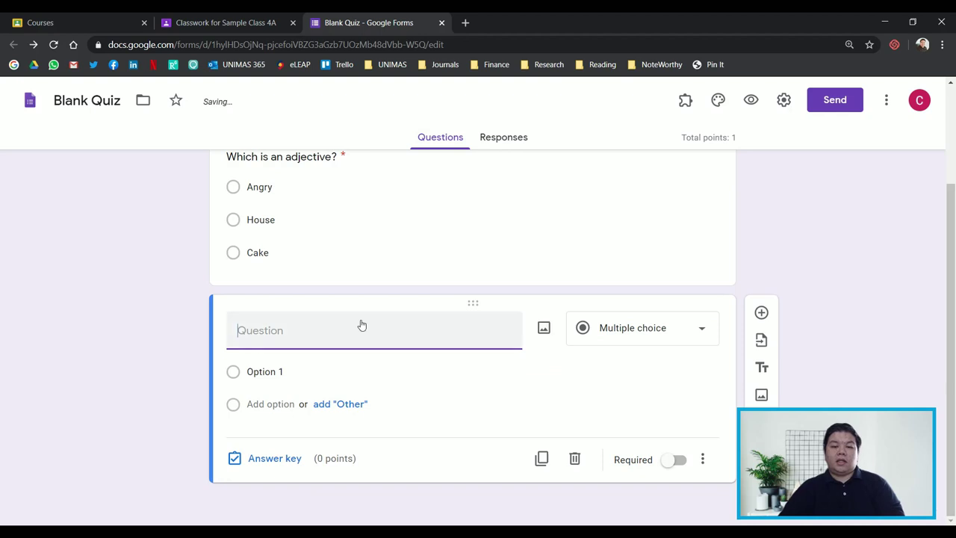
pyautogui.write('Wh')
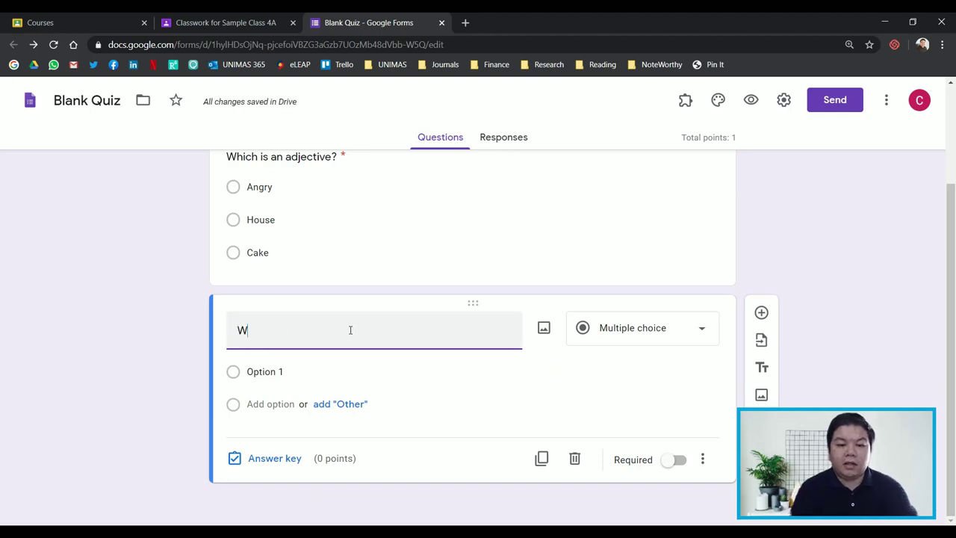
pyautogui.click(544, 328)
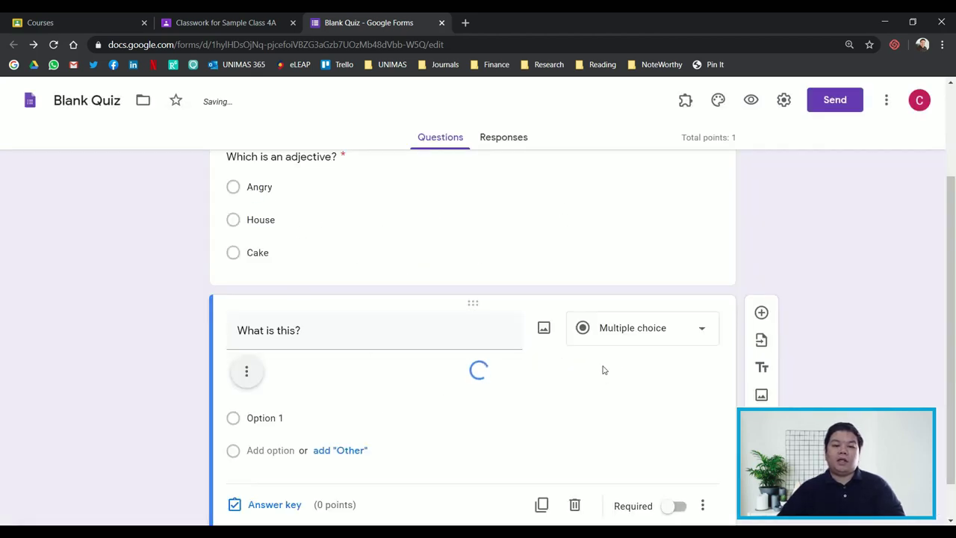
pyautogui.click(545, 329)
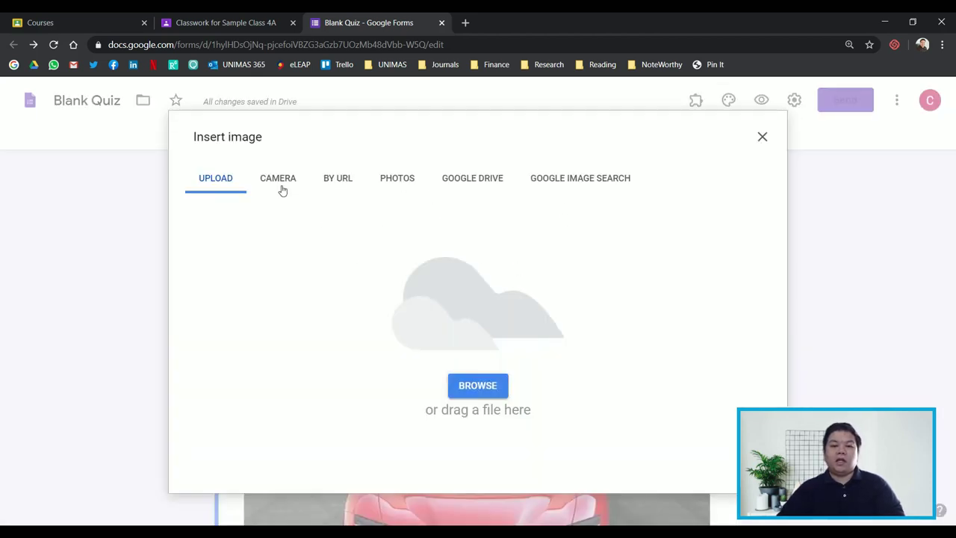
pyautogui.click(607, 184)
pyautogui.click(762, 136)
# Step: Shrink the question's car picture proportionally to a little over half its original width
pyautogui.scroll(-3, 792, 296)
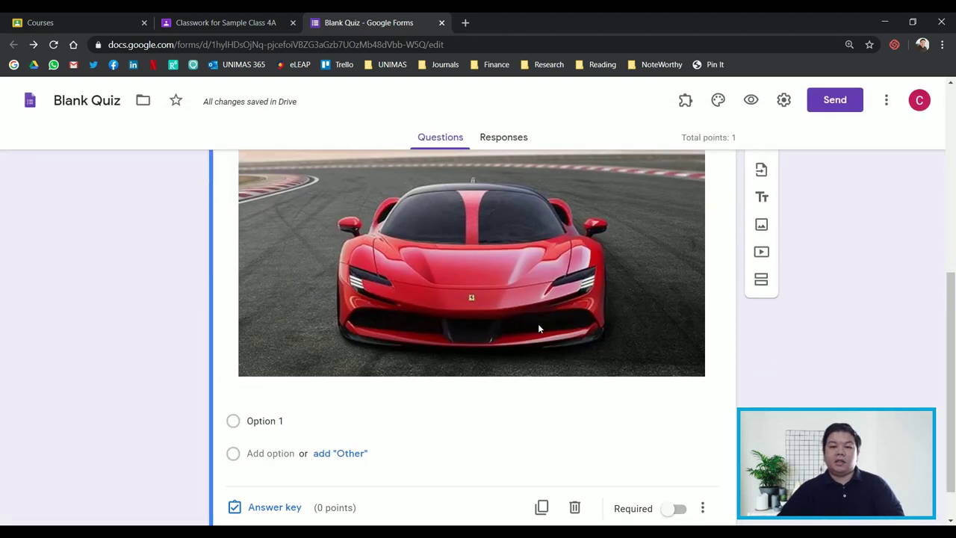
pyautogui.click(668, 336)
pyautogui.moveTo(705, 375); pyautogui.dragTo(499, 266)
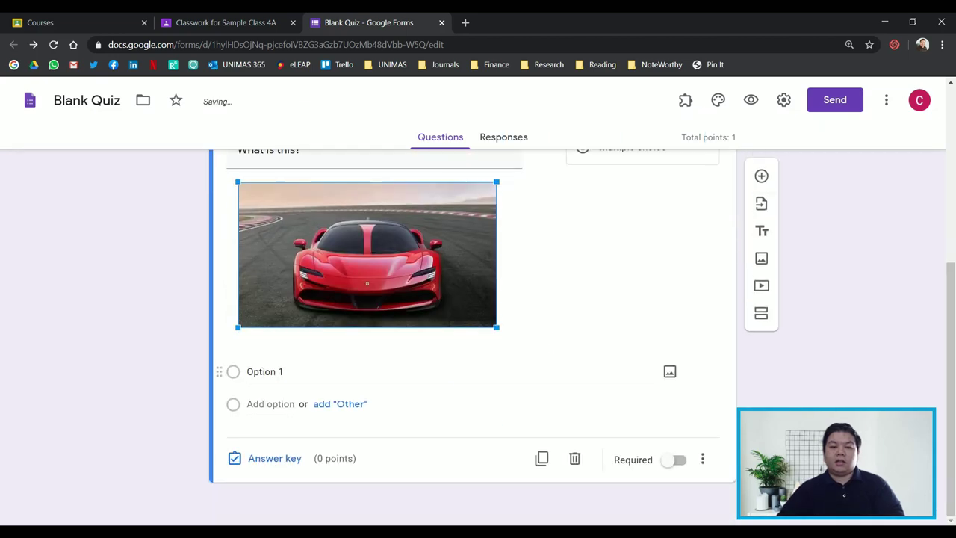
# Step: Give the car picture question three answer options: "Car", "Cake" and "House"
pyautogui.click(263, 371)
pyautogui.write('Car')
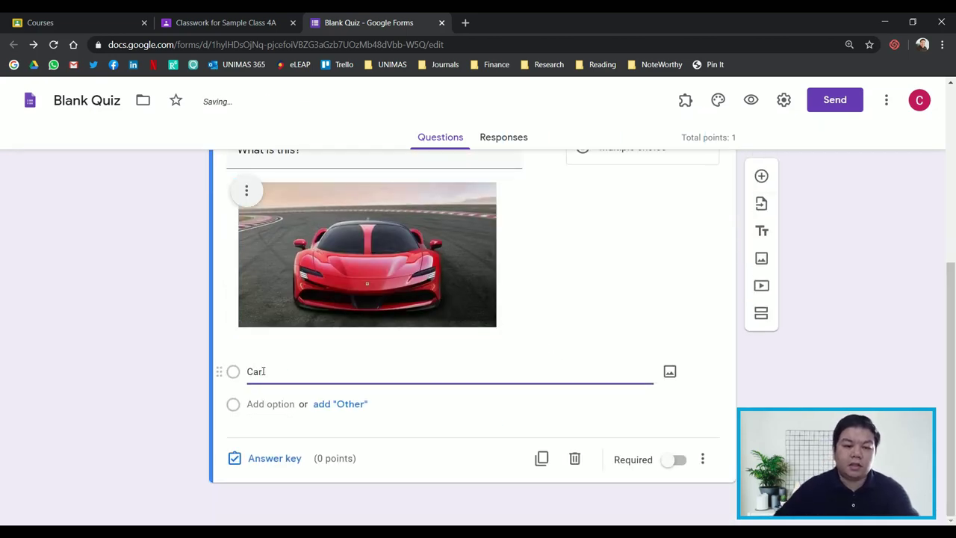
pyautogui.click(275, 405)
pyautogui.write('Cake')
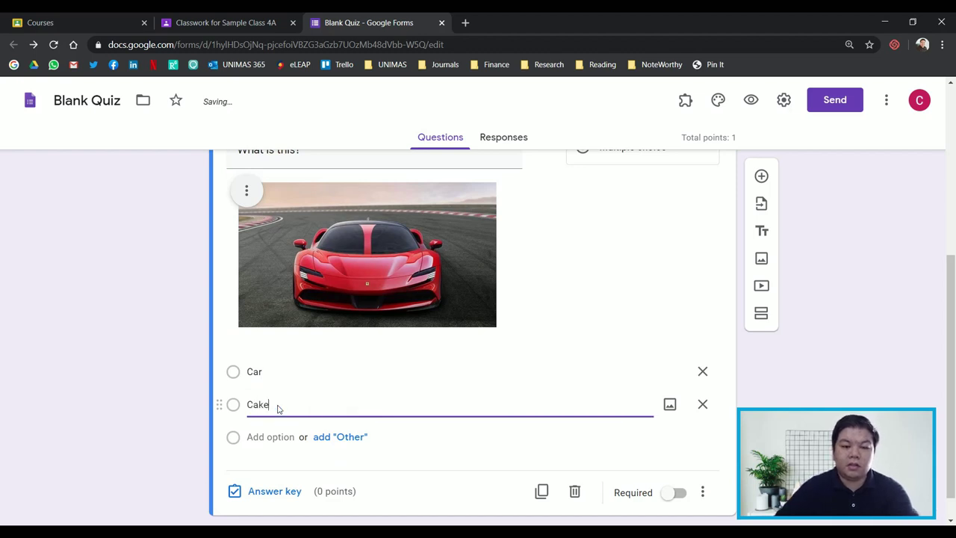
pyautogui.click(283, 439)
pyautogui.write('House')
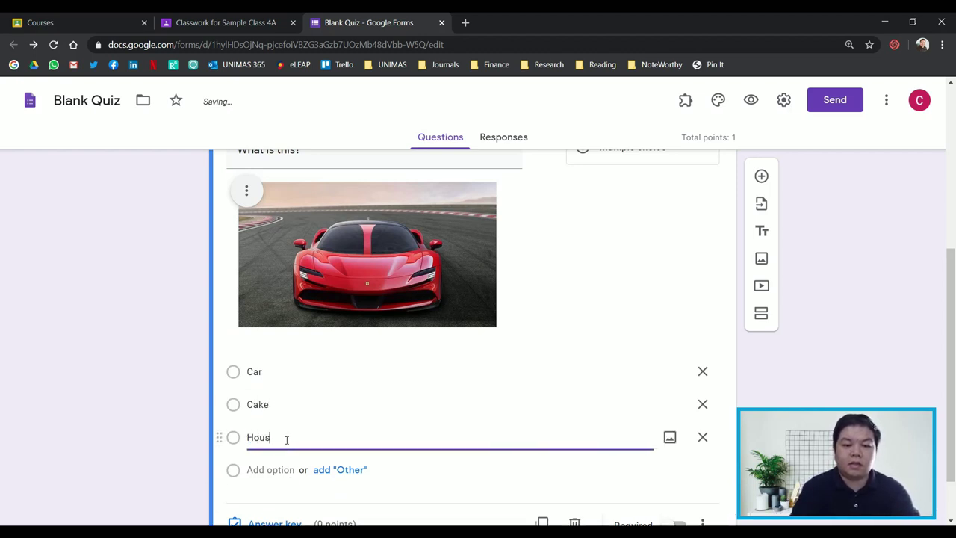
pyautogui.click(887, 387)
pyautogui.scroll(-1, 887, 387)
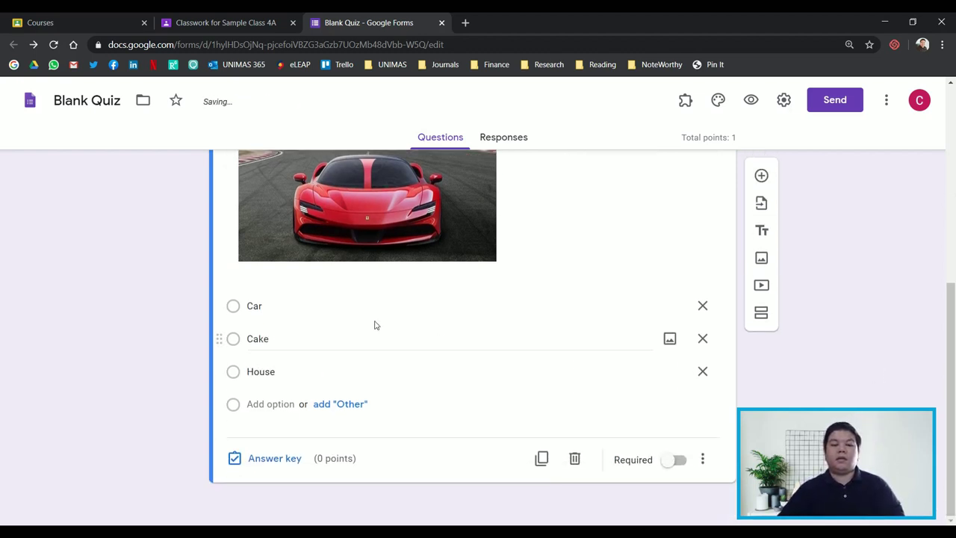
# Step: In the car picture question's answer key, mark "Car" as the correct answer
pyautogui.click(274, 459)
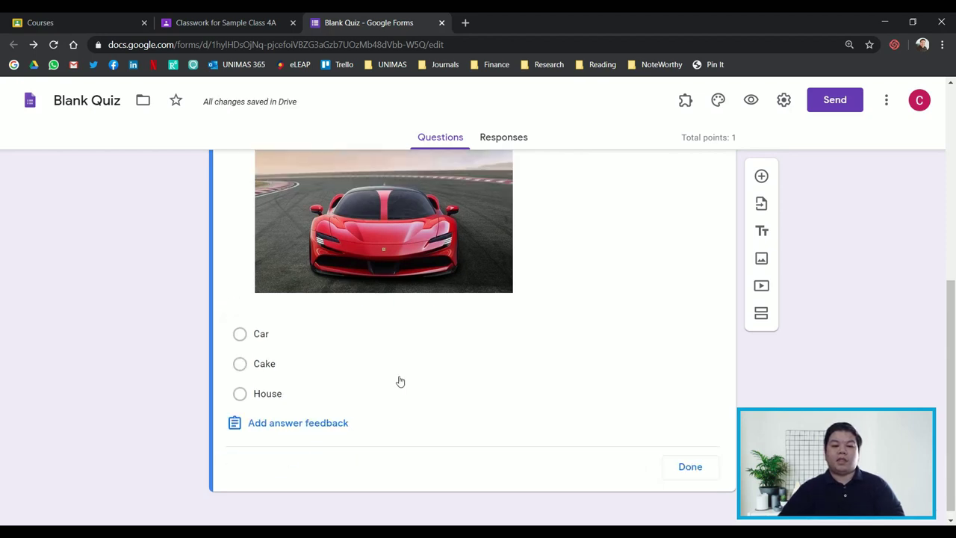
pyautogui.click(240, 334)
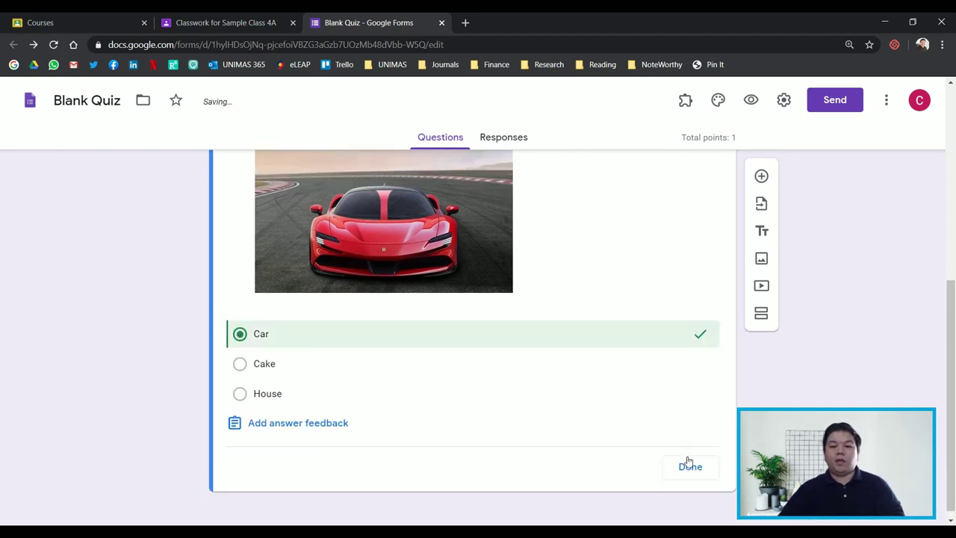
# Step: Add feedback reading "No, a car has four wheels." for incorrect answers and "Yes this is a car." for correct answers
pyautogui.click(317, 424)
pyautogui.click(359, 222)
pyautogui.write('No, a car has four wheels.')
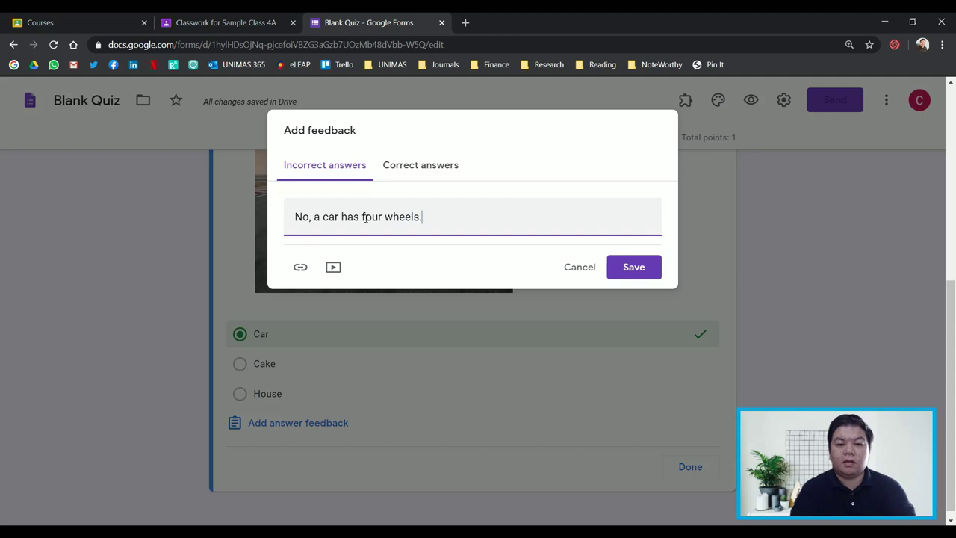
pyautogui.click(630, 270)
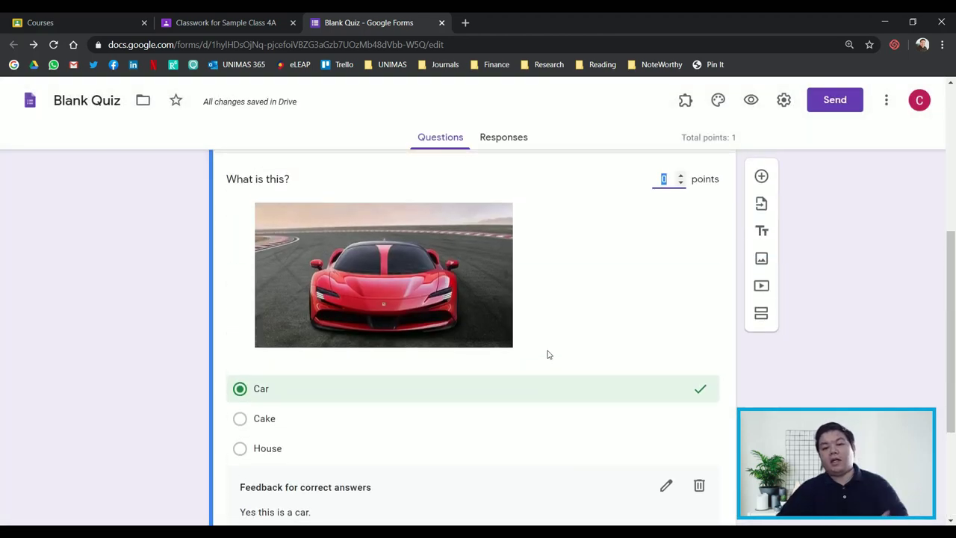
# Step: Assign 1 point to the car picture question and finish editing its answer key
pyautogui.scroll(2, 600, 331)
pyautogui.scroll(-4, 529, 368)
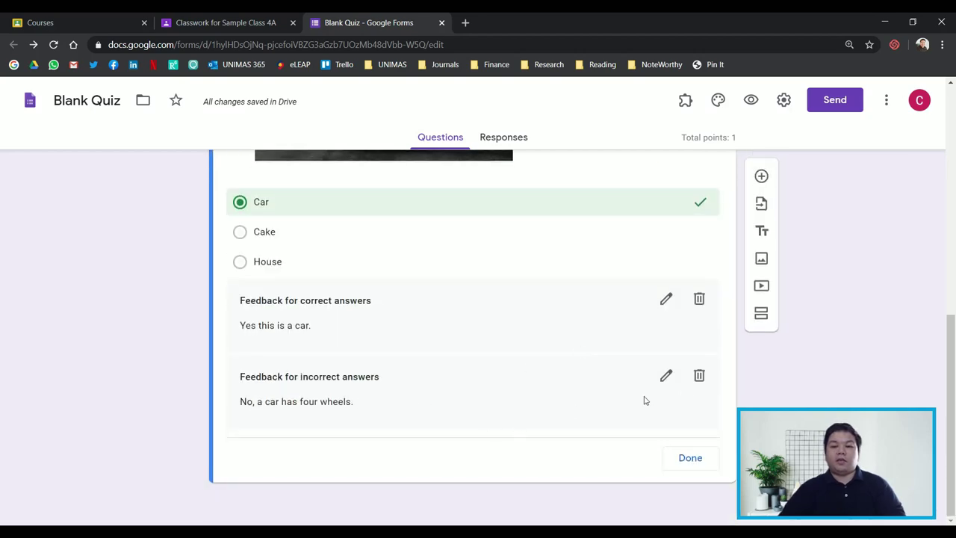
pyautogui.scroll(4, 642, 370)
pyautogui.scroll(-2, 660, 359)
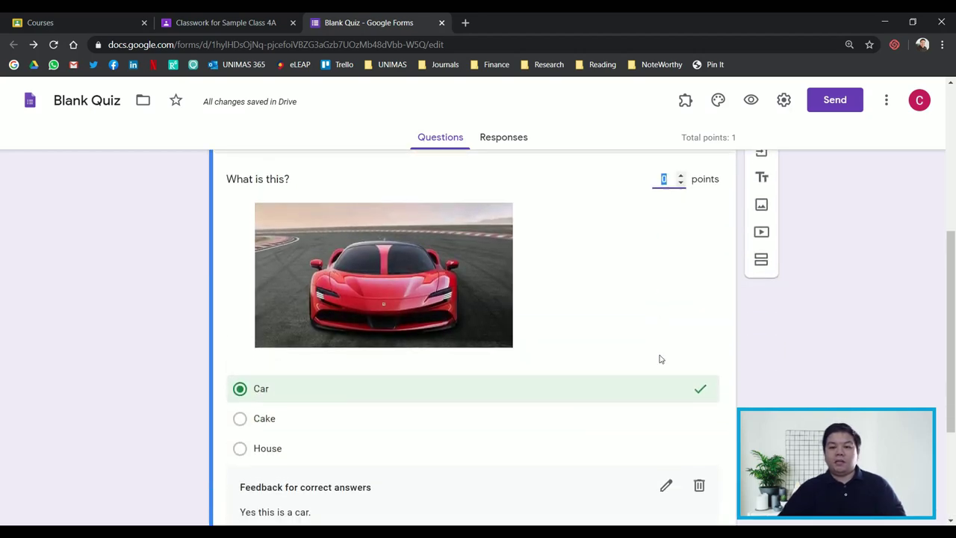
pyautogui.scroll(3, 661, 365)
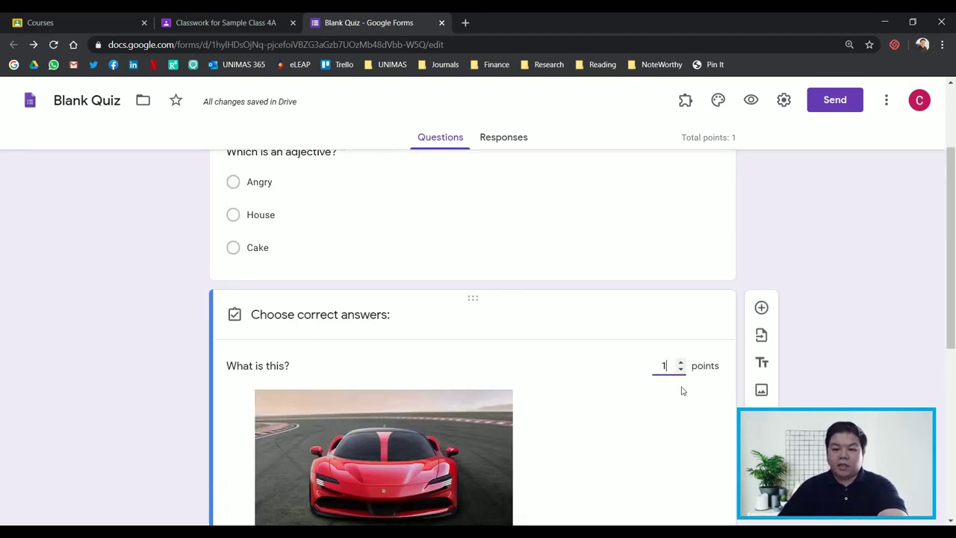
pyautogui.scroll(-5, 682, 418)
pyautogui.click(690, 458)
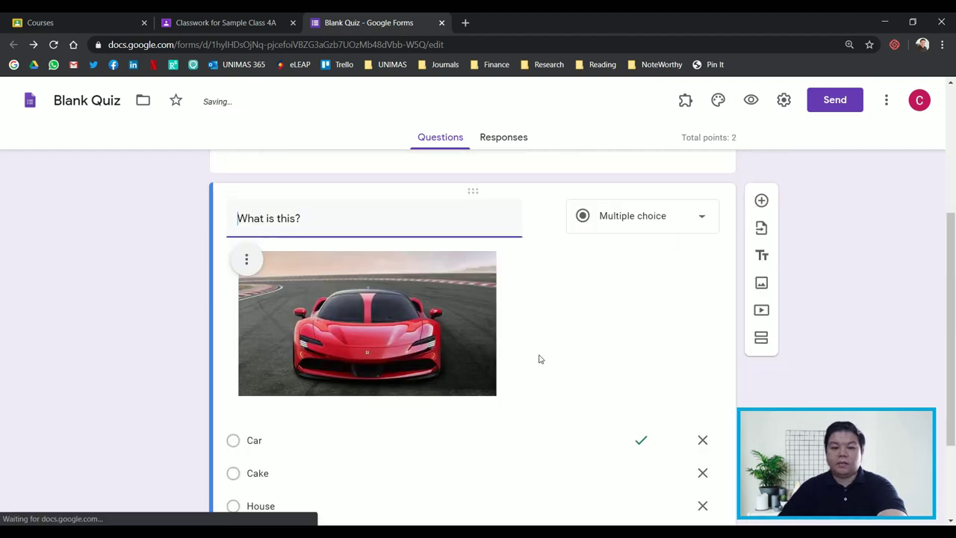
# Step: Make the car picture question required
pyautogui.scroll(-2, 546, 367)
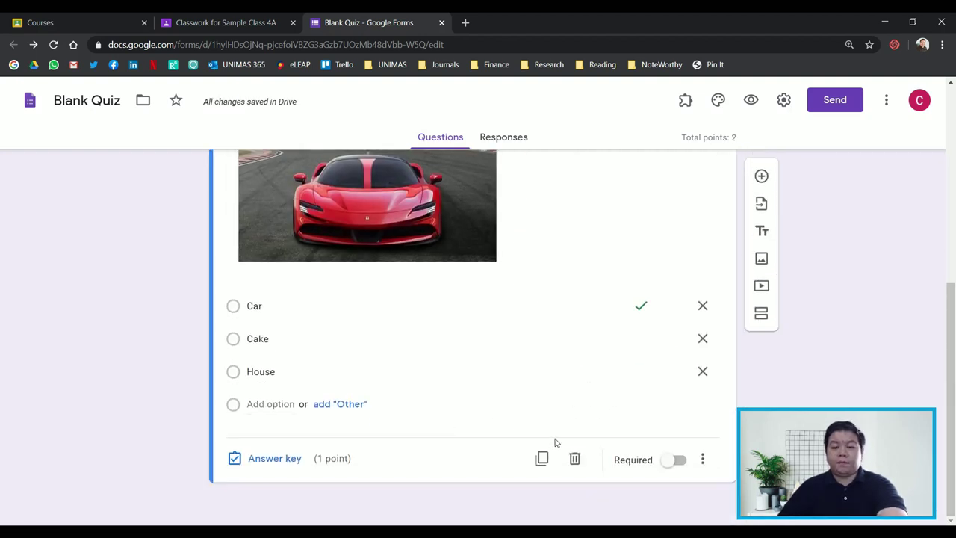
pyautogui.click(671, 459)
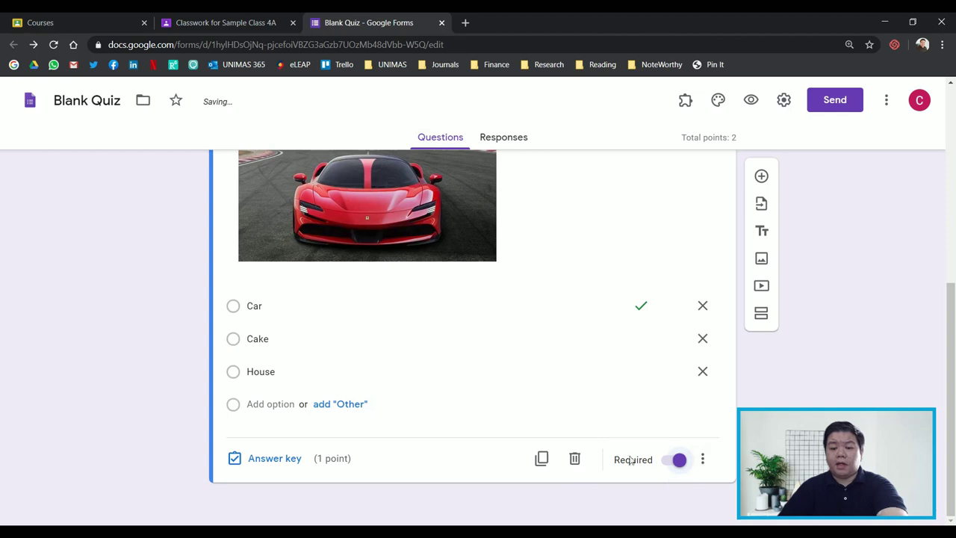
pyautogui.scroll(5, 546, 271)
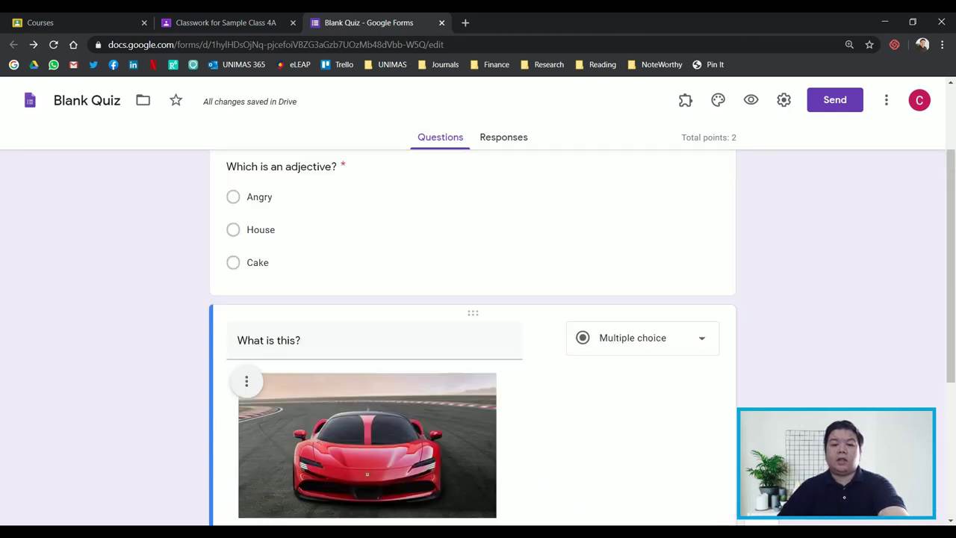
# Step: Add a new section after the car picture question and title it "Quiz 1 - Part 2"
pyautogui.scroll(-5, 563, 289)
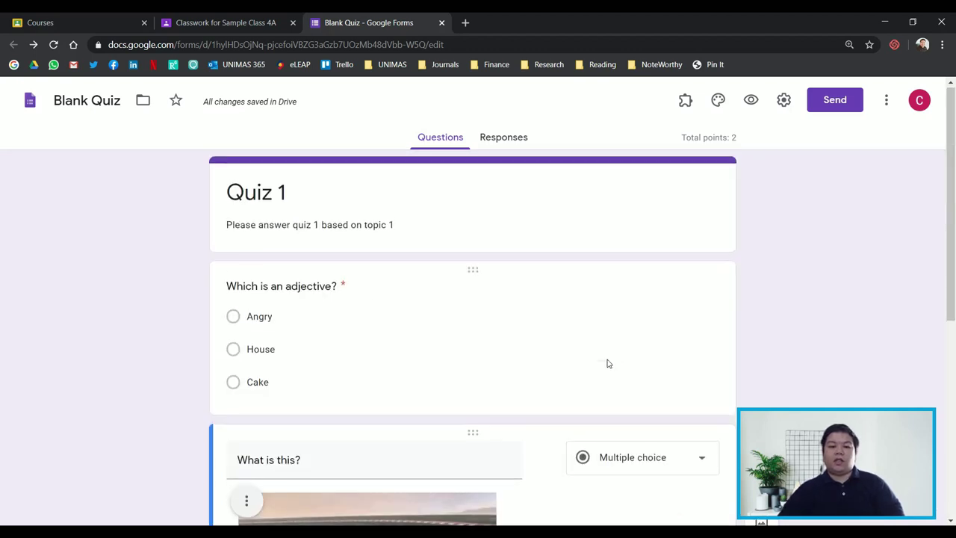
pyautogui.scroll(-5, 596, 371)
pyautogui.click(762, 314)
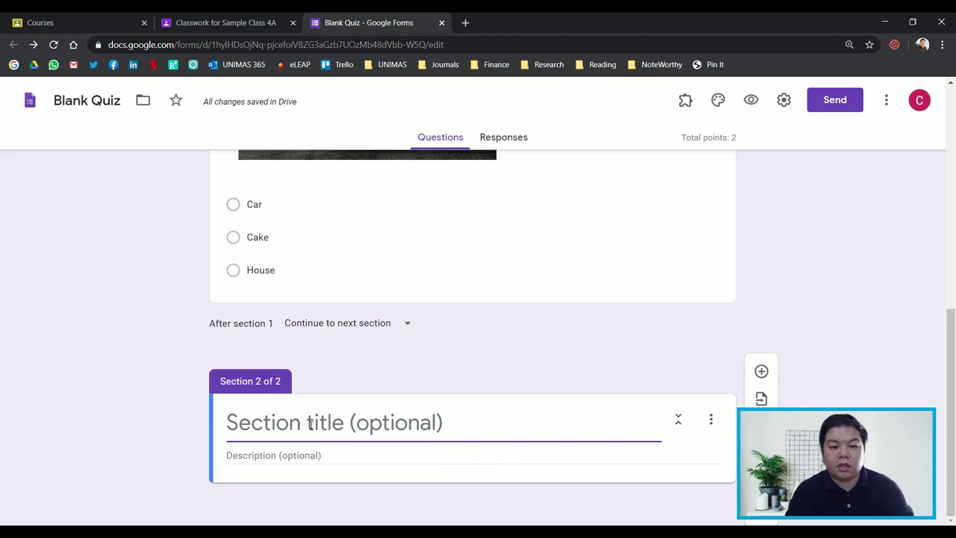
pyautogui.write('Sec')
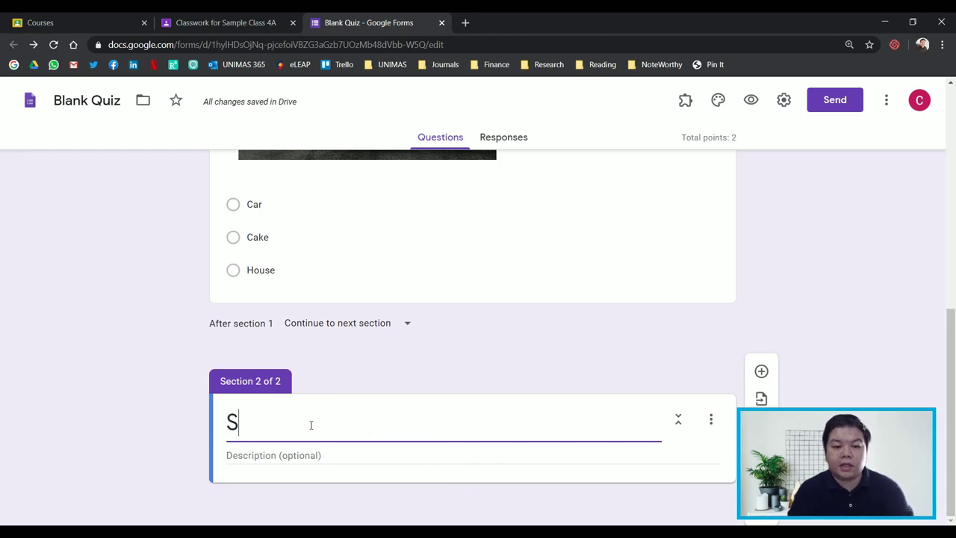
pyautogui.press('BackSpace')
pyautogui.press('BackSpace')
pyautogui.press('BackSpace')
pyautogui.write('Quiz ')
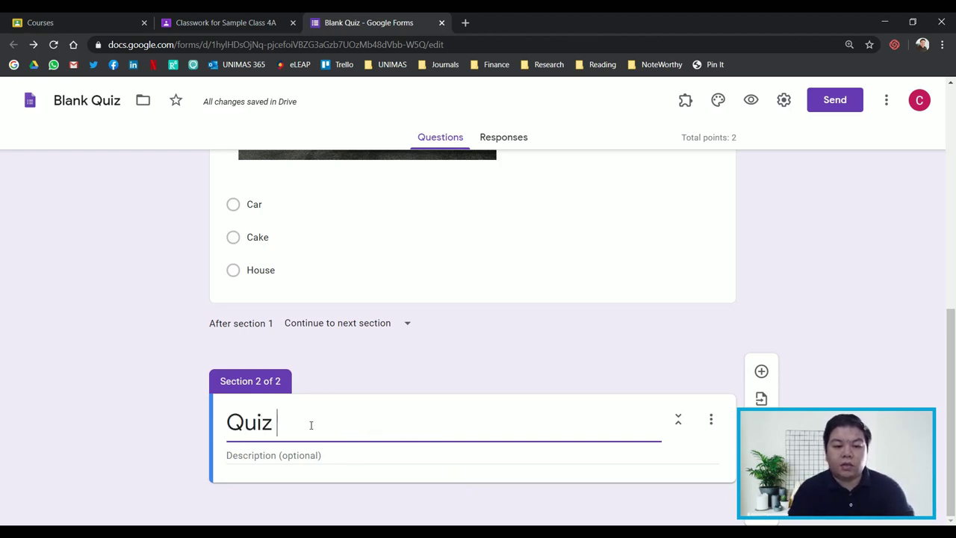
pyautogui.write('1 - Part 2')
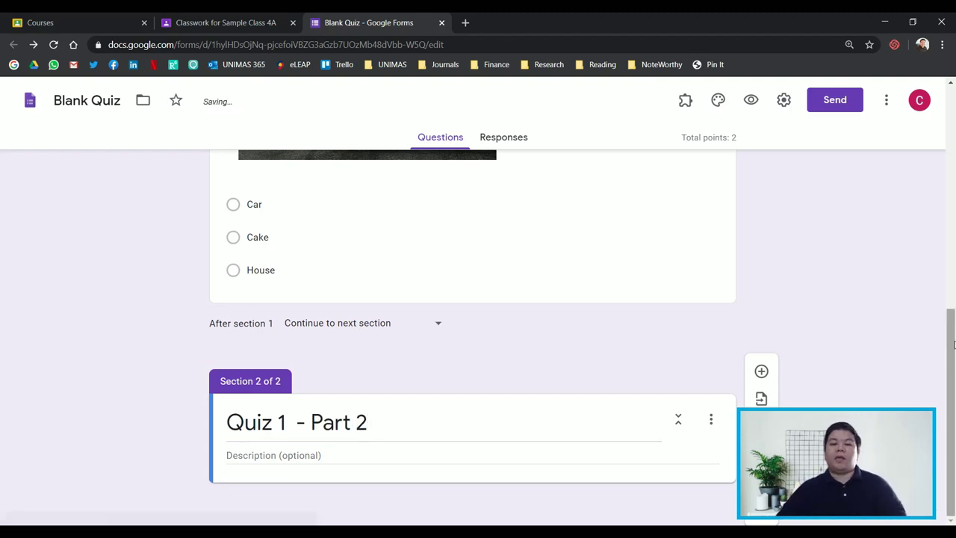
# Step: Rename the form file as "Quiz 1 Topic 1"
pyautogui.moveTo(951, 407); pyautogui.dragTo(954, 364)
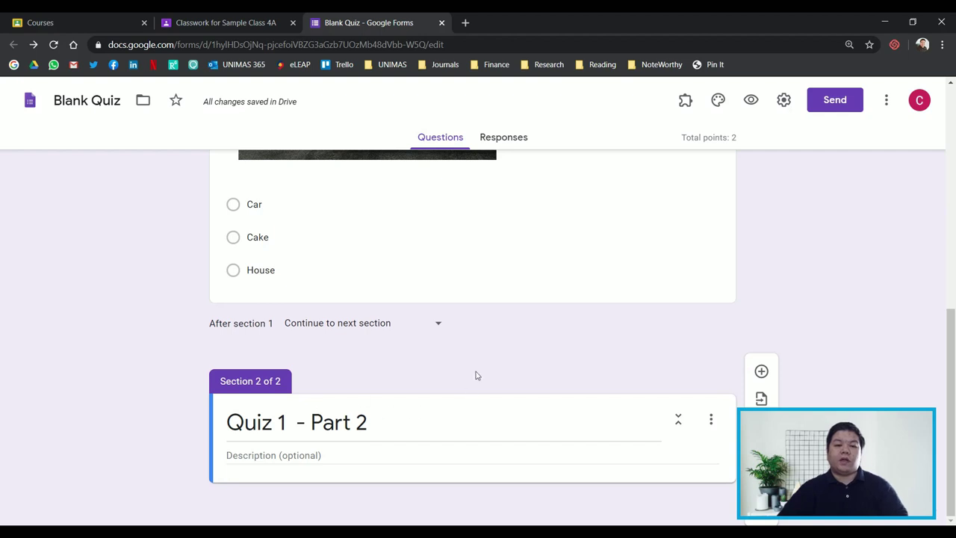
pyautogui.moveTo(952, 373); pyautogui.dragTo(952, 410)
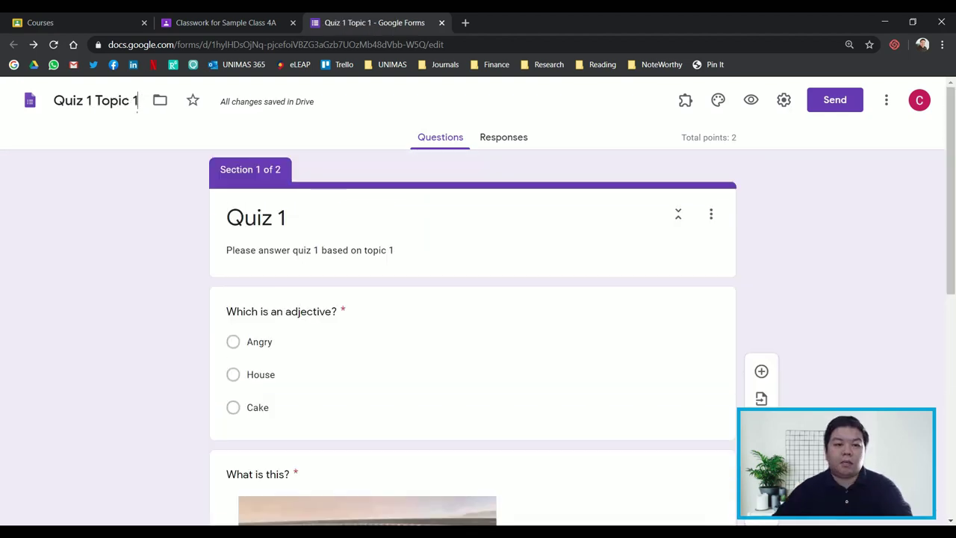
pyautogui.moveTo(138, 103); pyautogui.dragTo(52, 101)
pyautogui.write('Q')
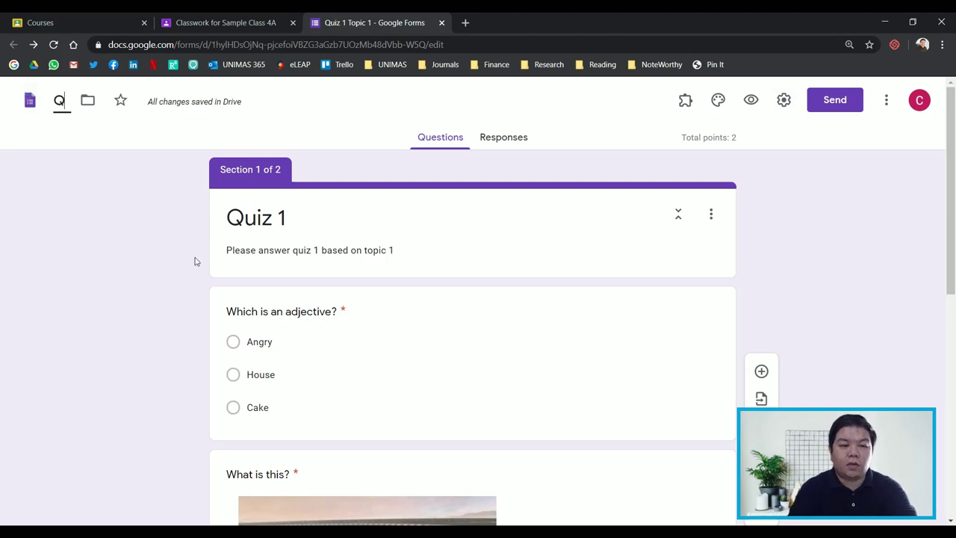
pyautogui.write('uiz 1 Topic 1')
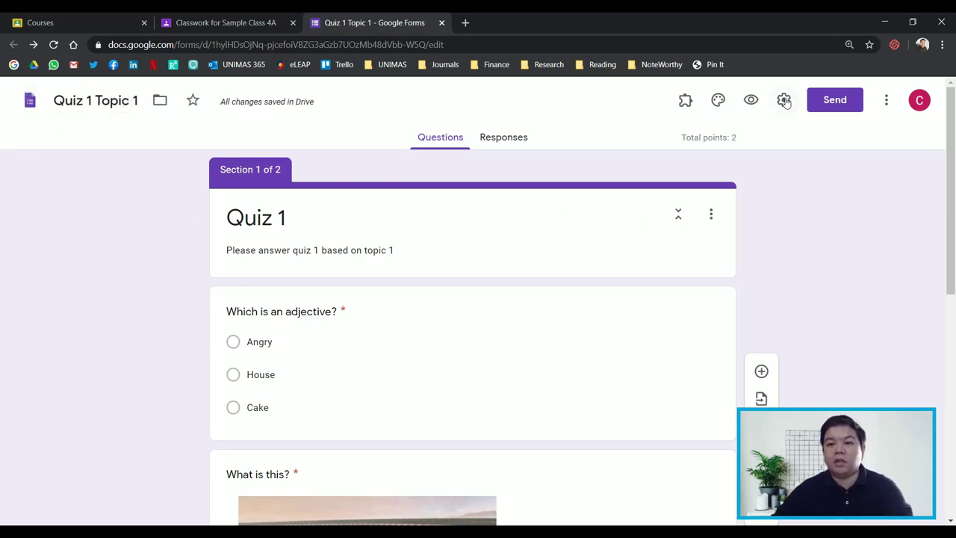
# Step: In the form's general settings, turn on collecting email addresses and limit respondents to 1 response
pyautogui.click(785, 100)
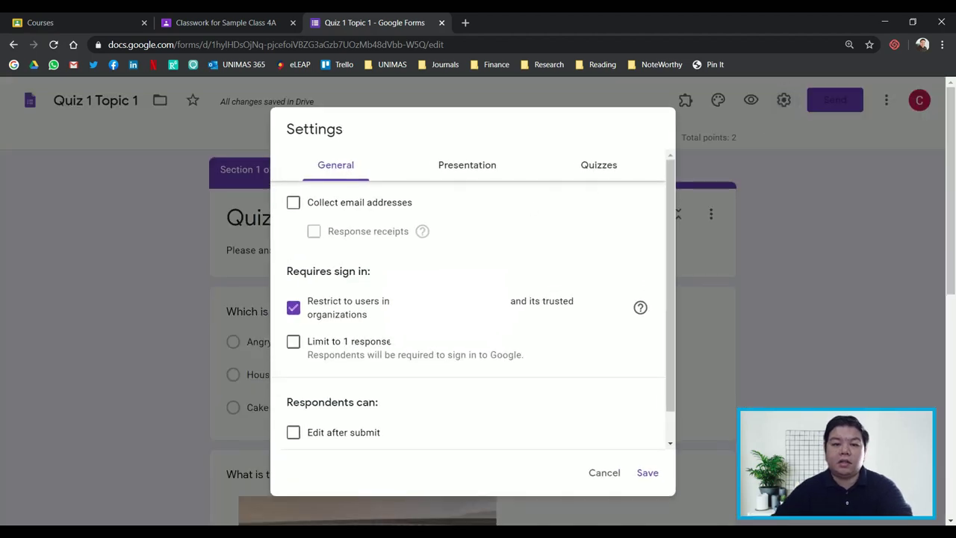
pyautogui.click(340, 203)
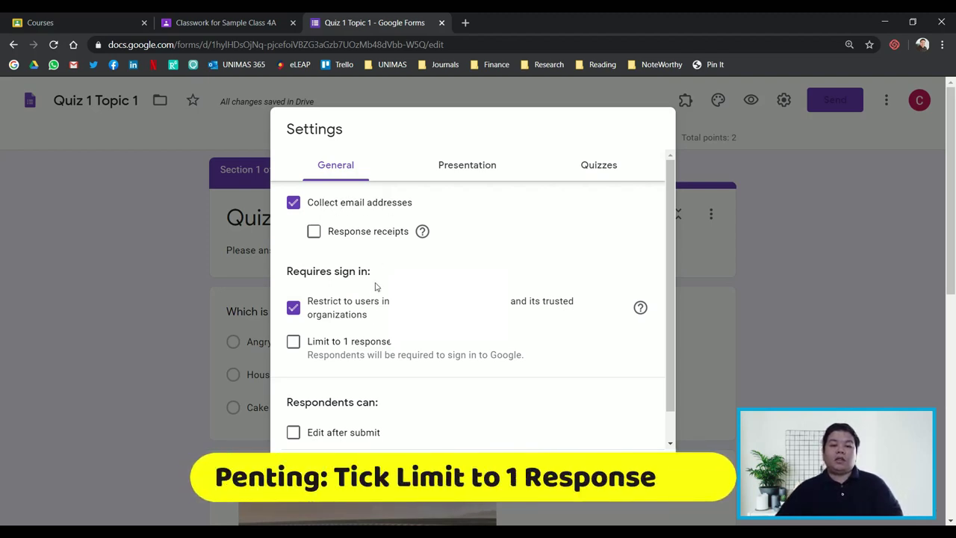
pyautogui.click(294, 344)
pyautogui.scroll(-1, 375, 347)
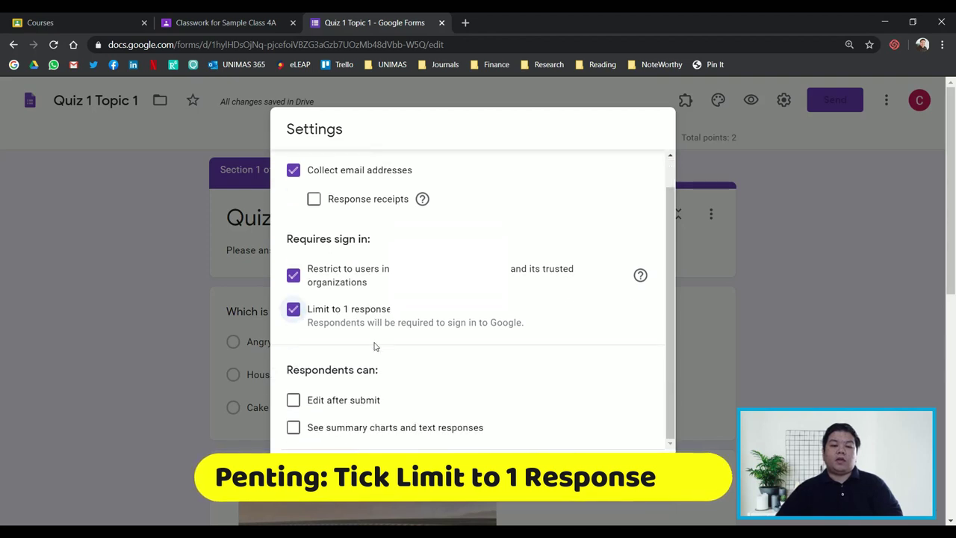
pyautogui.scroll(1, 356, 267)
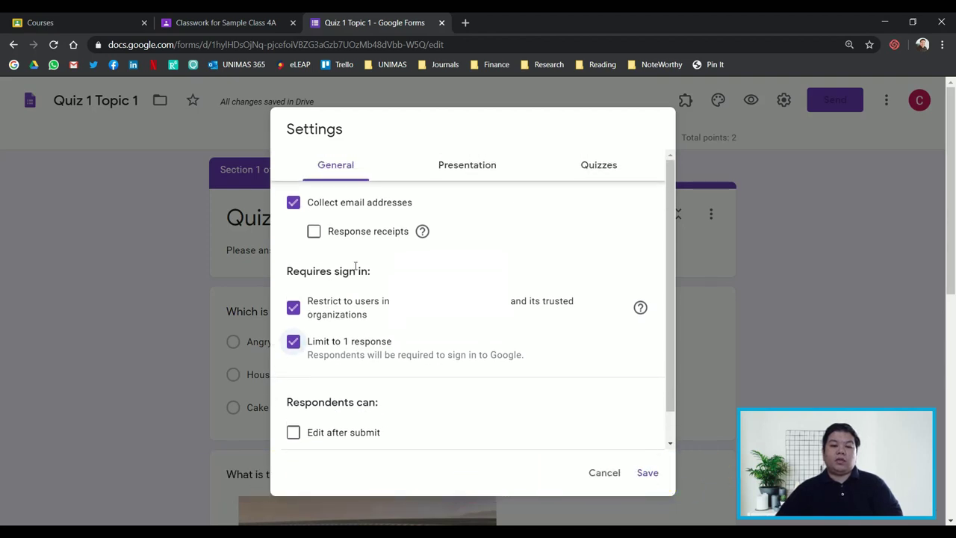
# Step: Set response receipts to always be sent and turn on shuffling of the question order
pyautogui.click(340, 233)
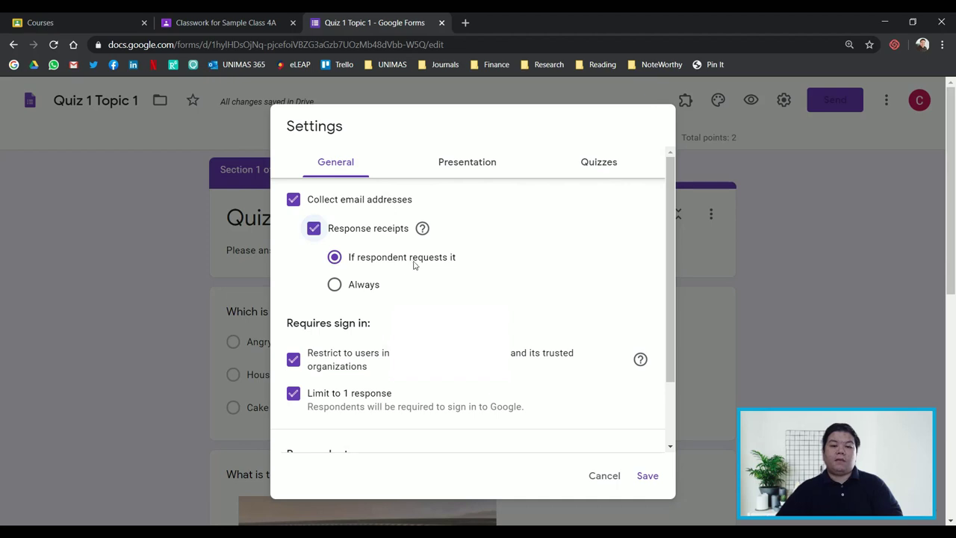
pyautogui.click(337, 286)
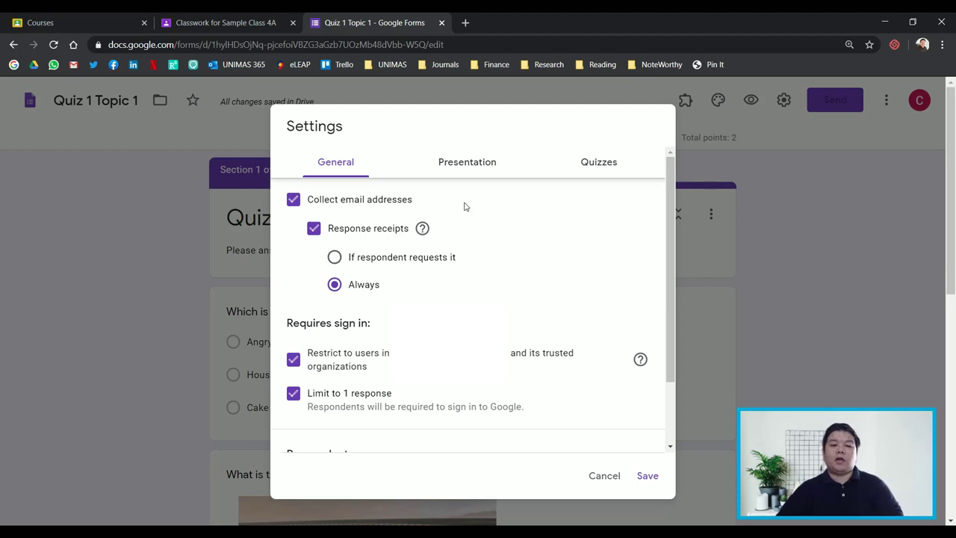
pyautogui.click(483, 168)
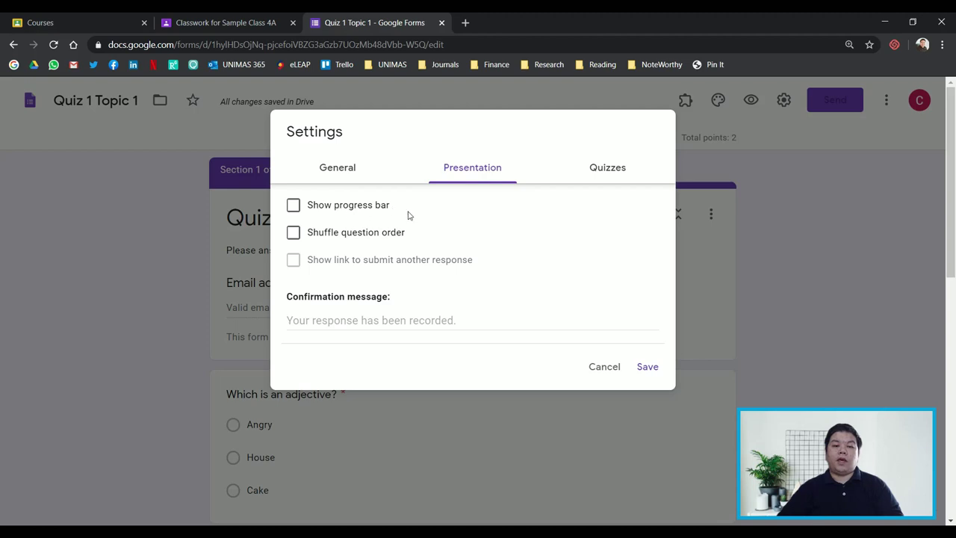
pyautogui.click(294, 234)
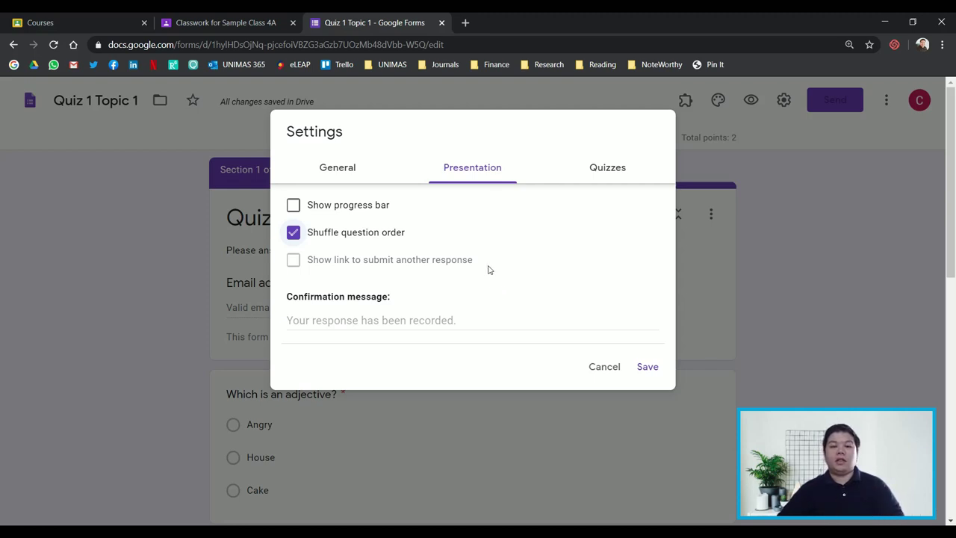
# Step: In the quiz options, set grades to release immediately after each submission and save the form settings
pyautogui.click(607, 167)
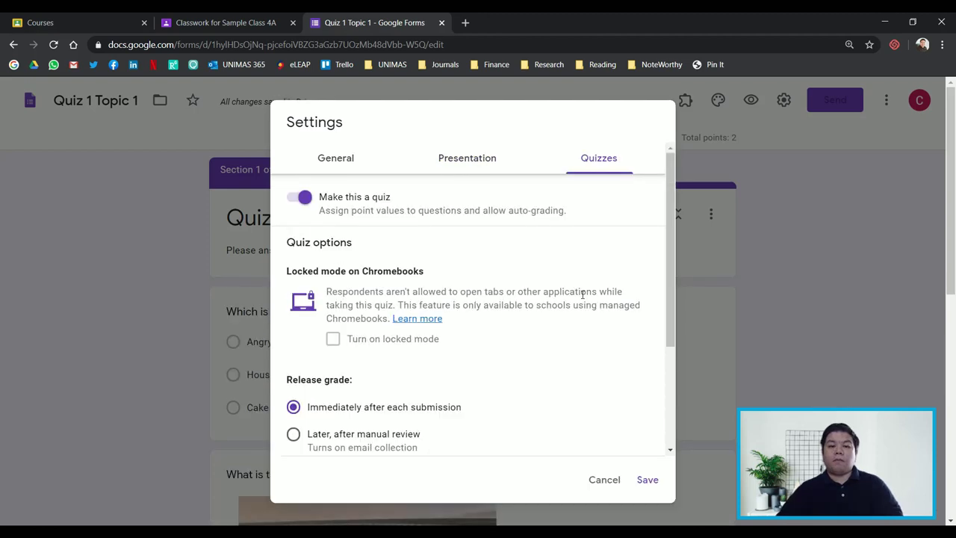
pyautogui.scroll(-3, 538, 277)
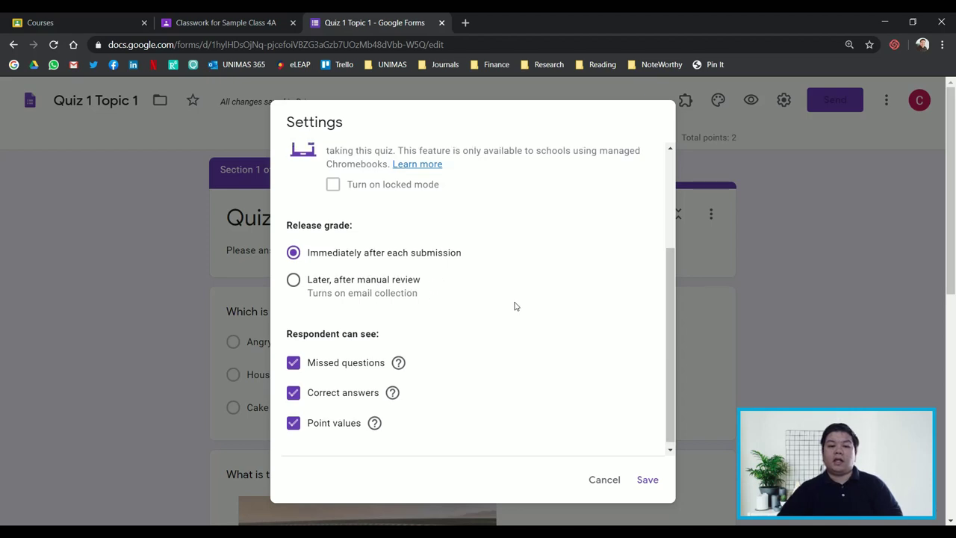
pyautogui.scroll(3, 514, 305)
pyautogui.scroll(-3, 583, 336)
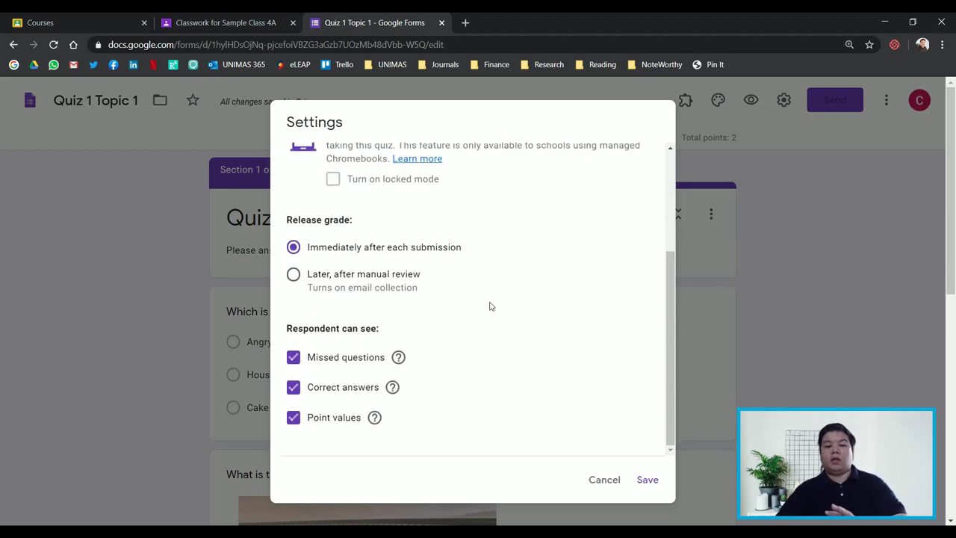
pyautogui.click(294, 275)
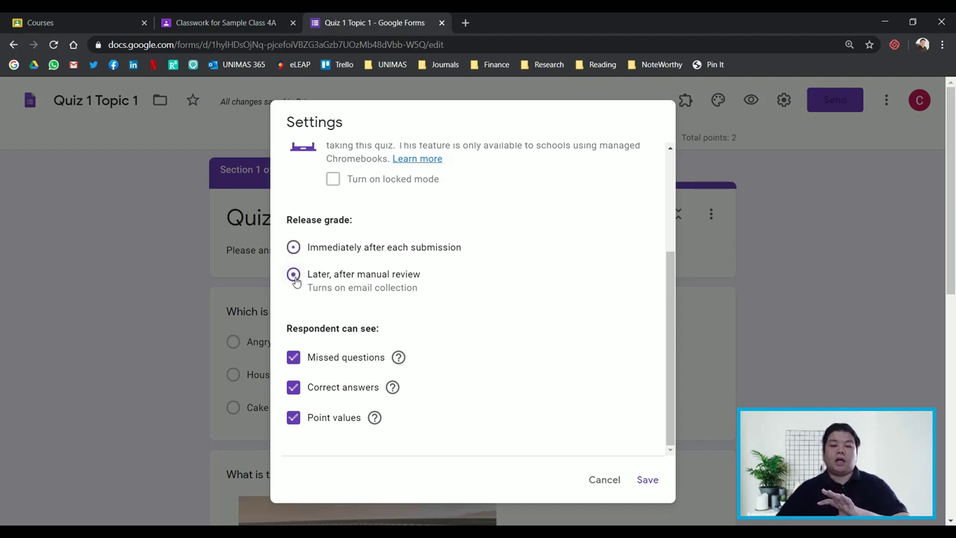
pyautogui.click(292, 248)
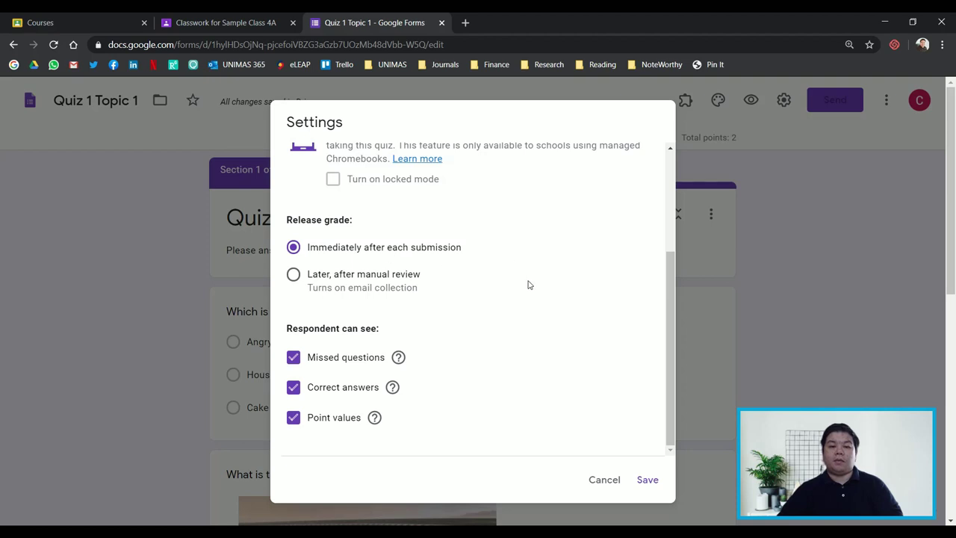
pyautogui.scroll(3, 531, 324)
pyautogui.click(862, 309)
pyautogui.scroll(-3, 863, 309)
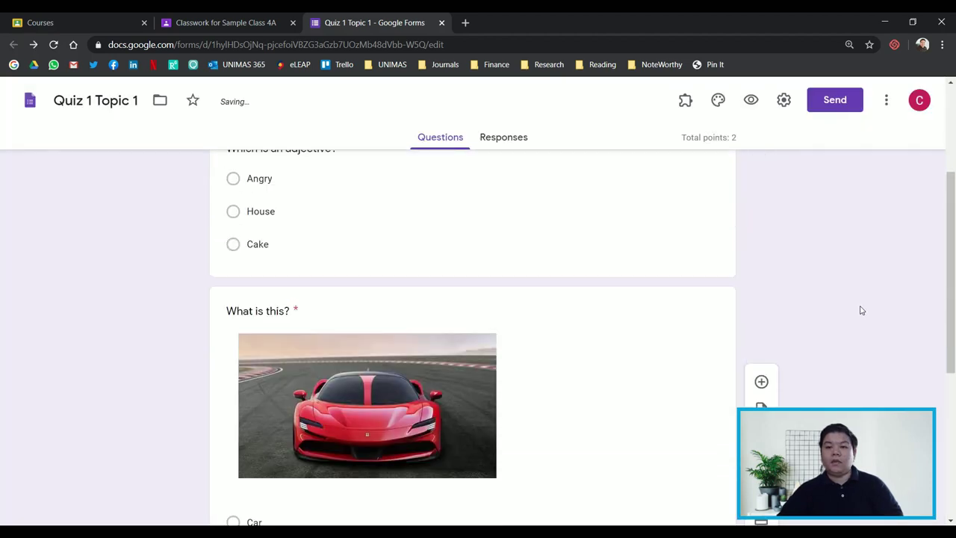
pyautogui.scroll(3, 861, 310)
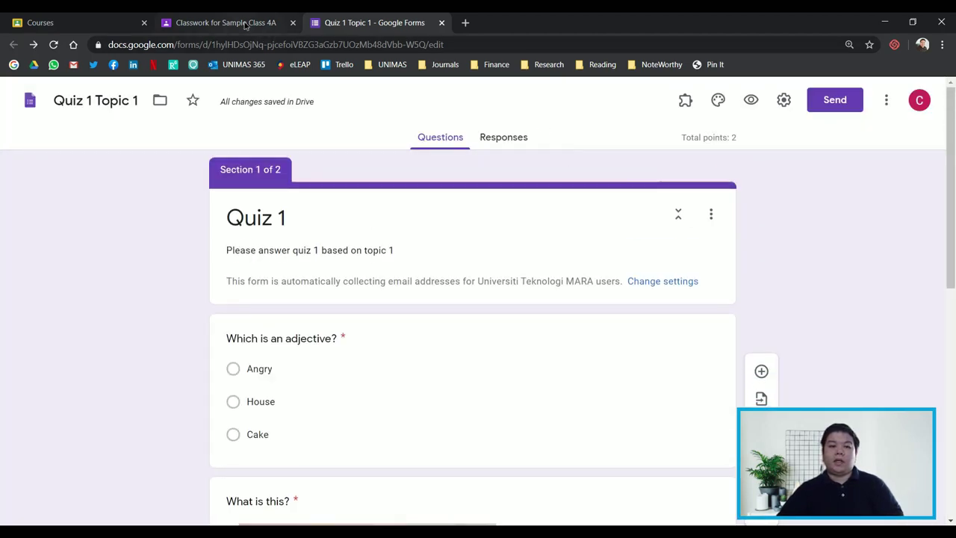
# Step: Compare the quiz form's total points with the Google Classroom assignment's points and return to the assignment
pyautogui.click(225, 22)
pyautogui.click(208, 214)
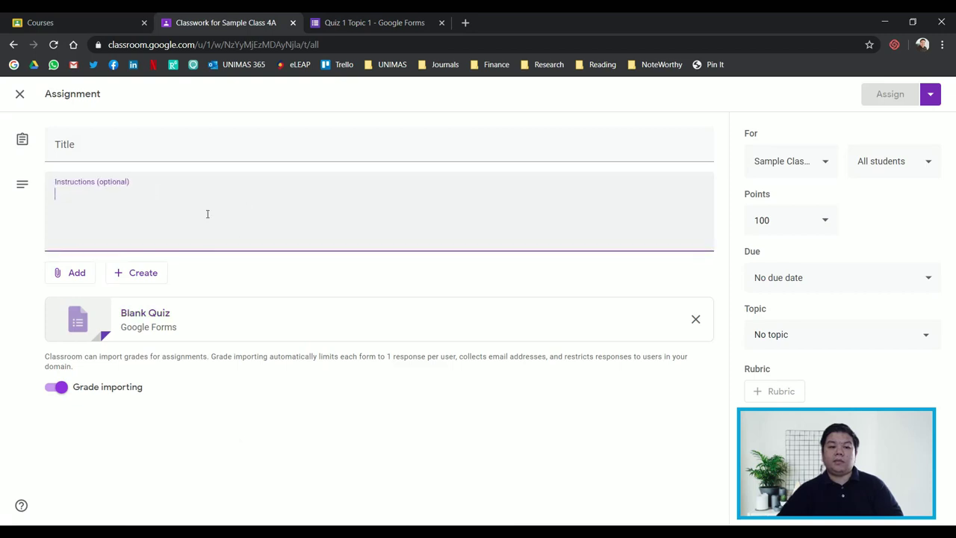
pyautogui.click(388, 22)
pyautogui.click(226, 22)
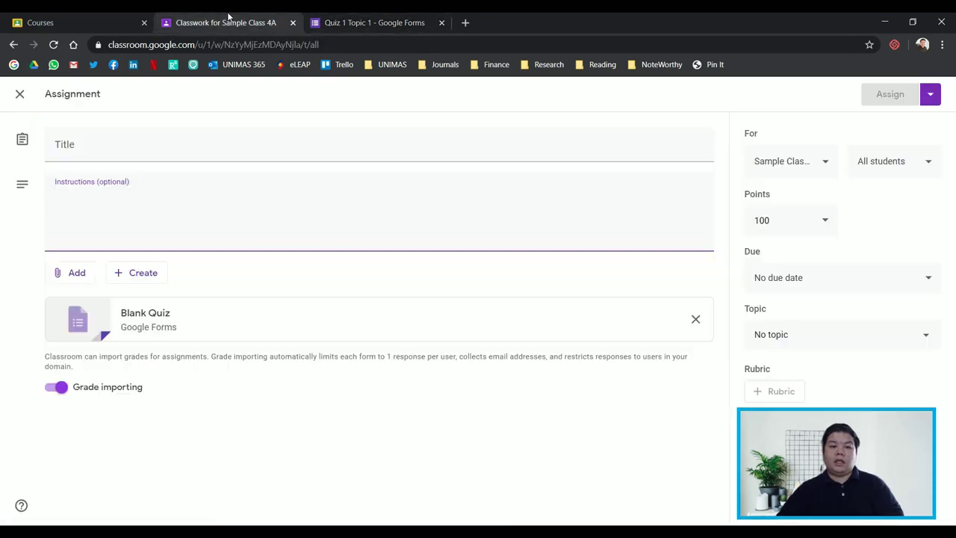
pyautogui.click(387, 21)
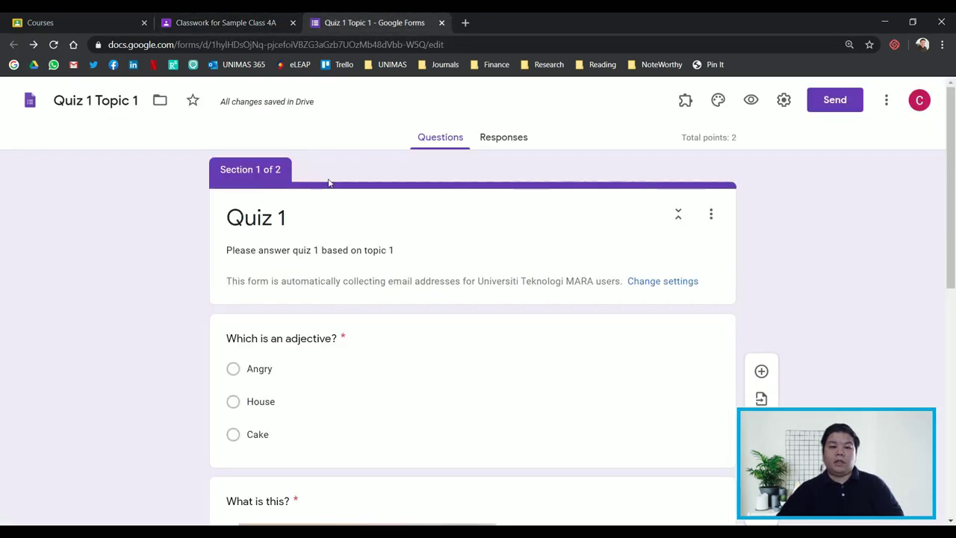
pyautogui.moveTo(685, 139); pyautogui.dragTo(313, 17)
pyautogui.click(739, 139)
pyautogui.click(276, 22)
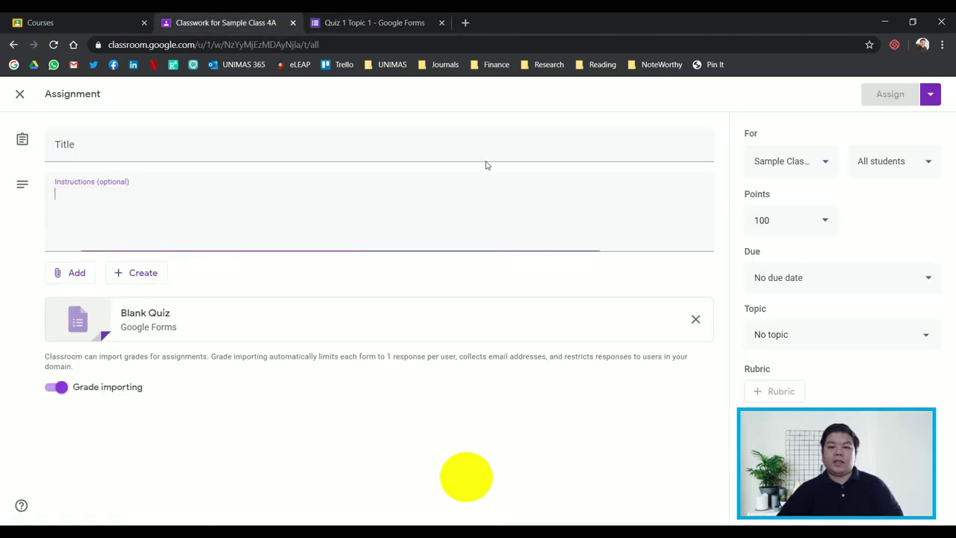
# Step: Set the assignment's points to 2
pyautogui.moveTo(771, 221); pyautogui.dragTo(744, 217)
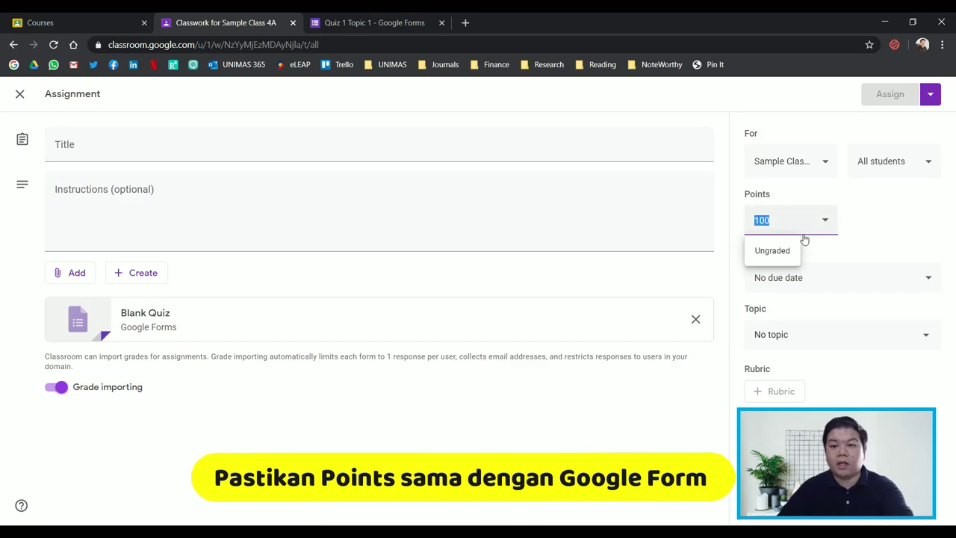
pyautogui.write('2')
pyautogui.click(867, 229)
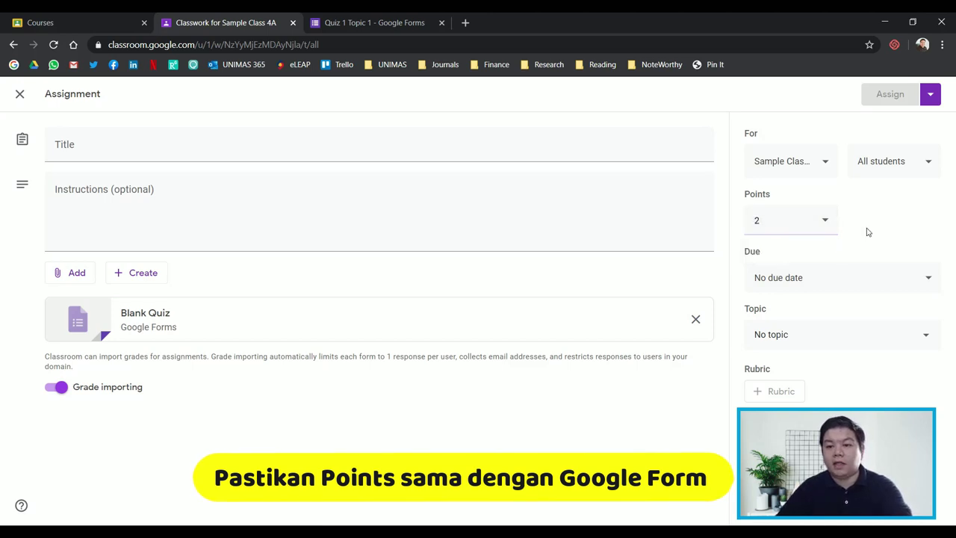
# Step: Title the assignment "Quiz 1 Topic 1" and enter the instructions "Please answer this quiz below:" followed by "1. Please use your email."
pyautogui.click(141, 142)
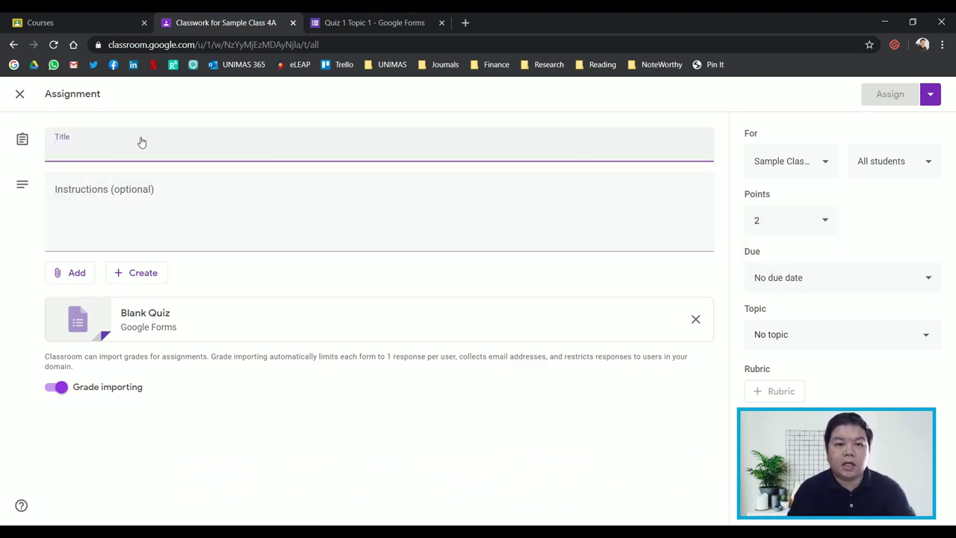
pyautogui.write('Quiz 1 Topic 1')
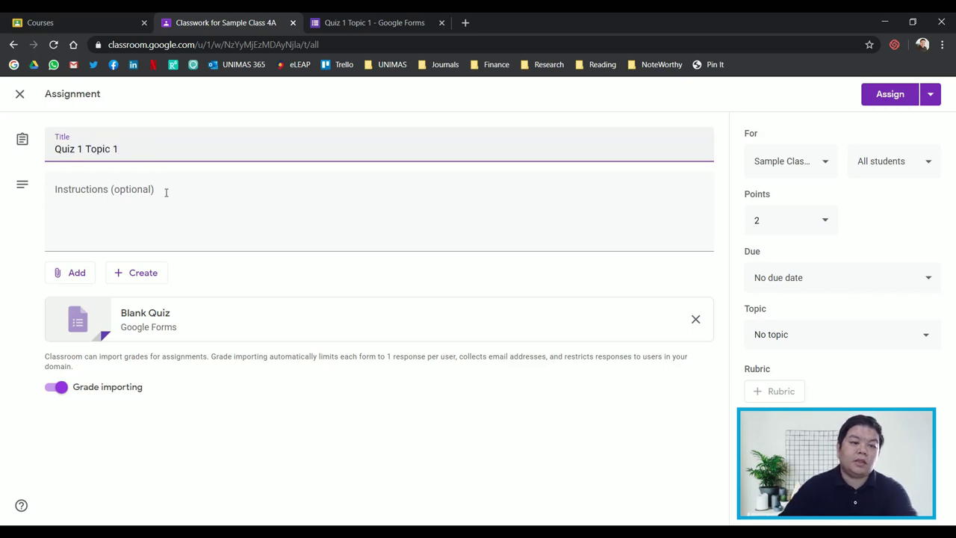
pyautogui.click(167, 193)
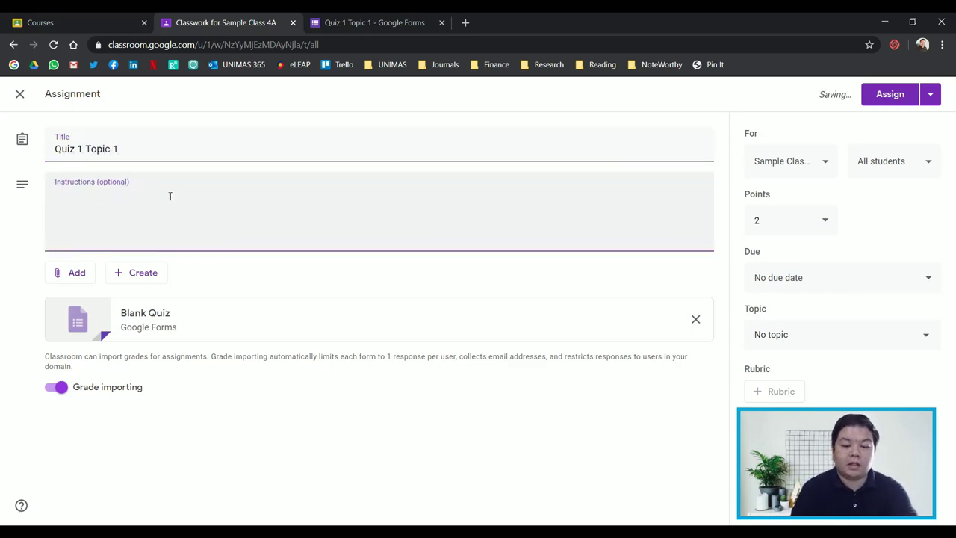
pyautogui.write('Please answe')
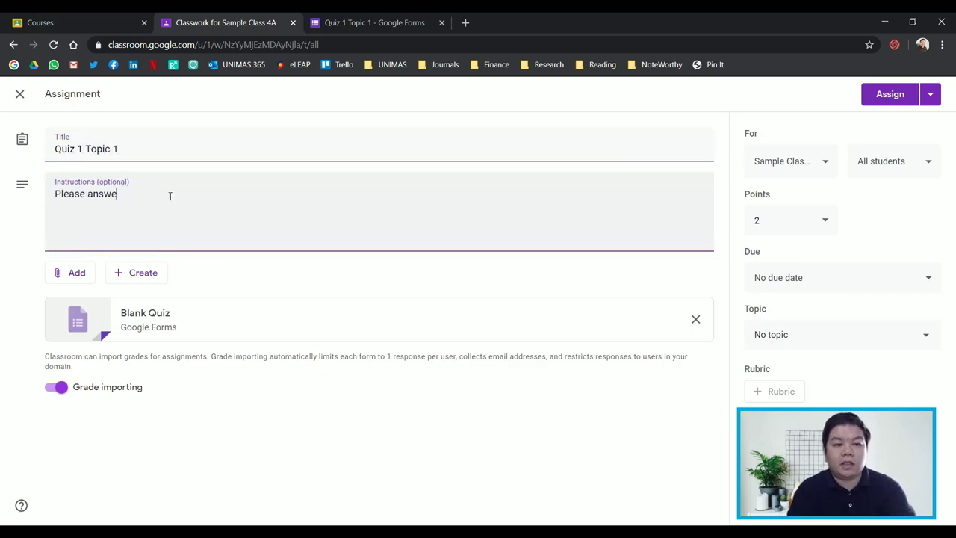
pyautogui.write('r this qu')
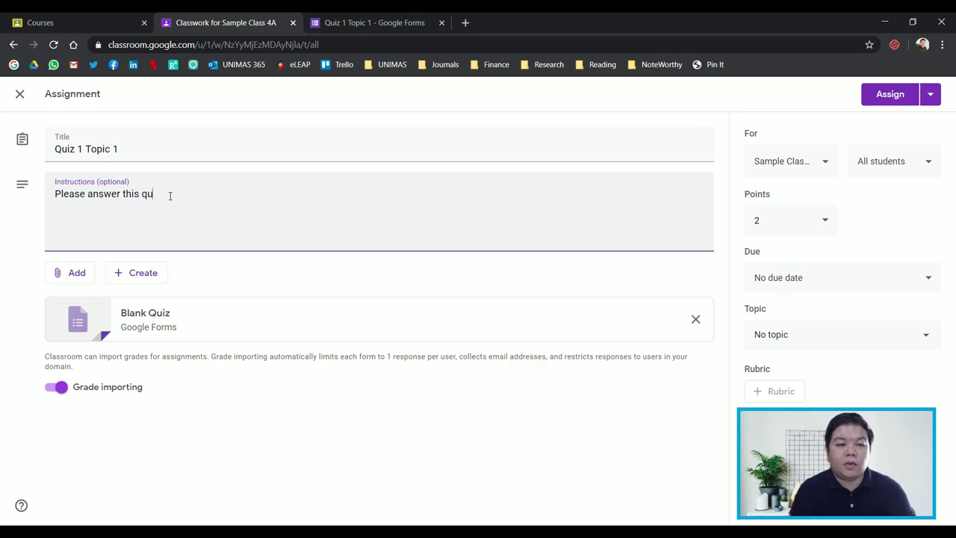
pyautogui.write('iz be')
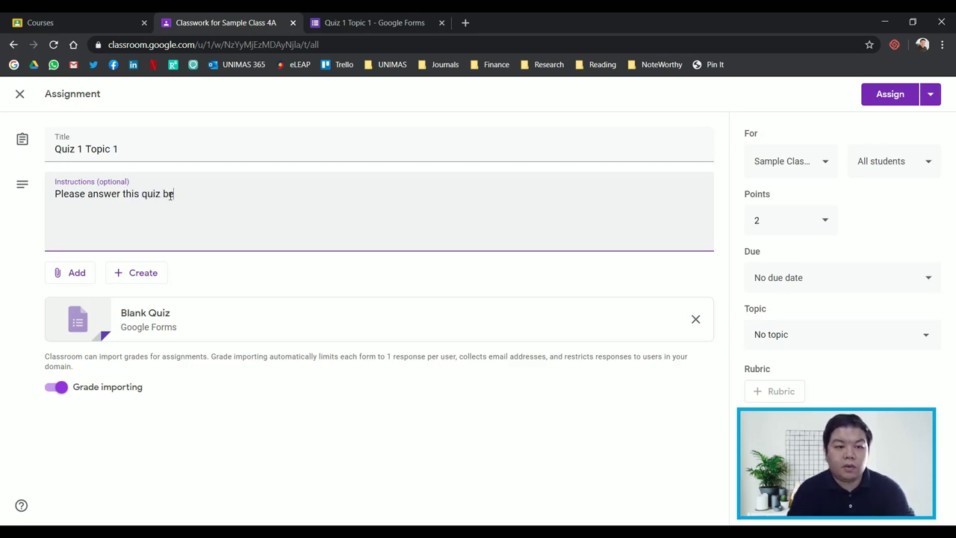
pyautogui.write('low:')
pyautogui.press('Return')
pyautogui.write('1. Please use your email.')
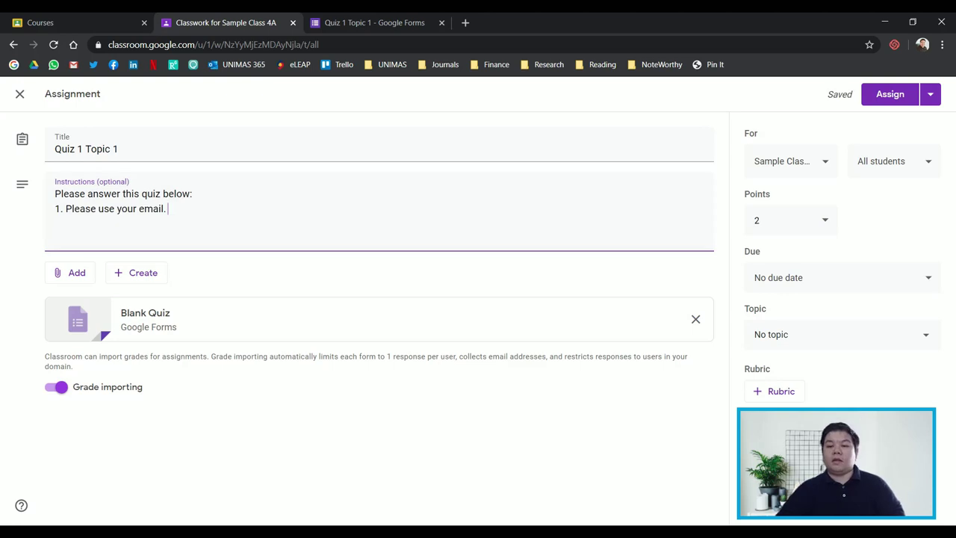
# Step: File the assignment under Topic 1: Speaking and set its due date to Apr 21, 2020
pyautogui.click(829, 331)
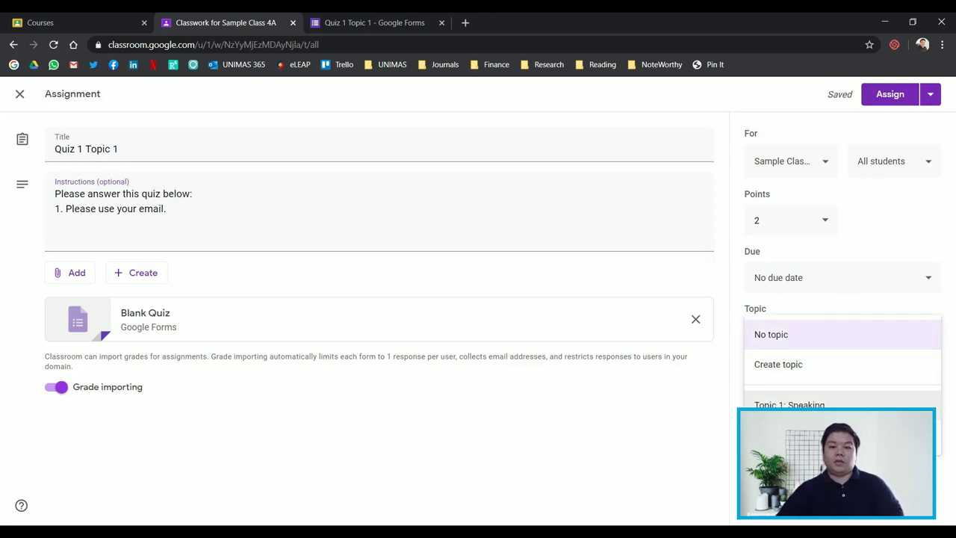
pyautogui.click(844, 405)
pyautogui.click(867, 280)
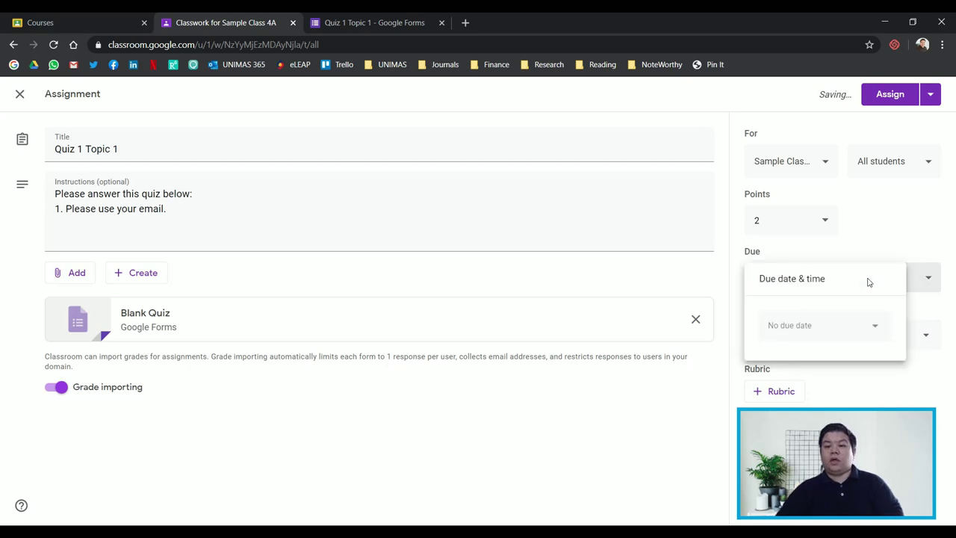
pyautogui.click(877, 229)
pyautogui.click(849, 277)
pyautogui.click(800, 329)
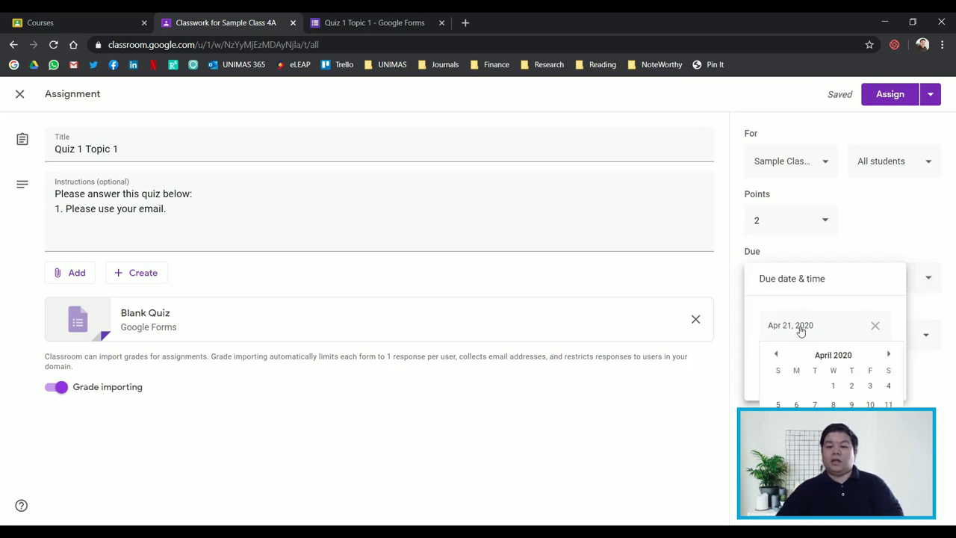
pyautogui.click(897, 251)
pyautogui.click(850, 282)
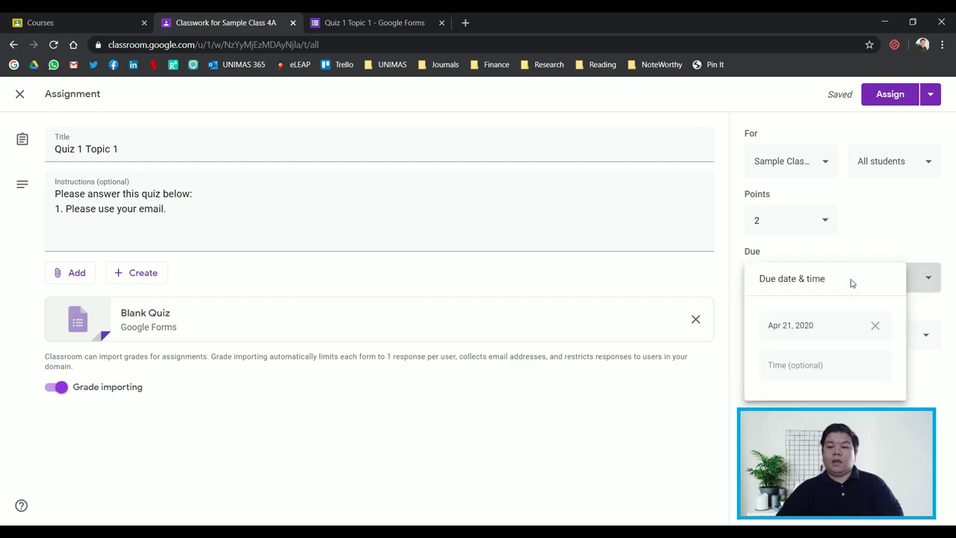
pyautogui.click(803, 331)
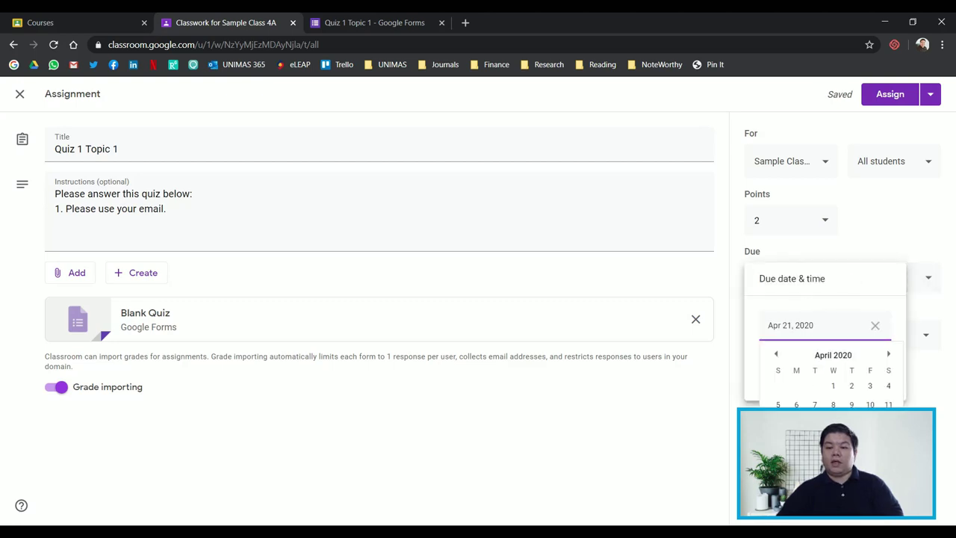
pyautogui.press('Return')
# Step: Assign the quiz to the class and move it below Topic 1 - Assignment in the Topic 1: Speaking list
pyautogui.click(893, 95)
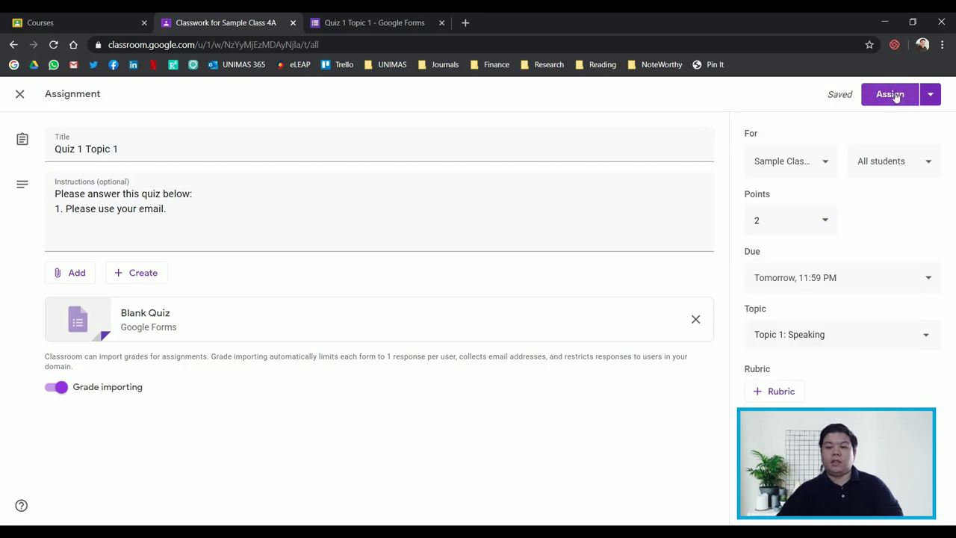
pyautogui.click(893, 95)
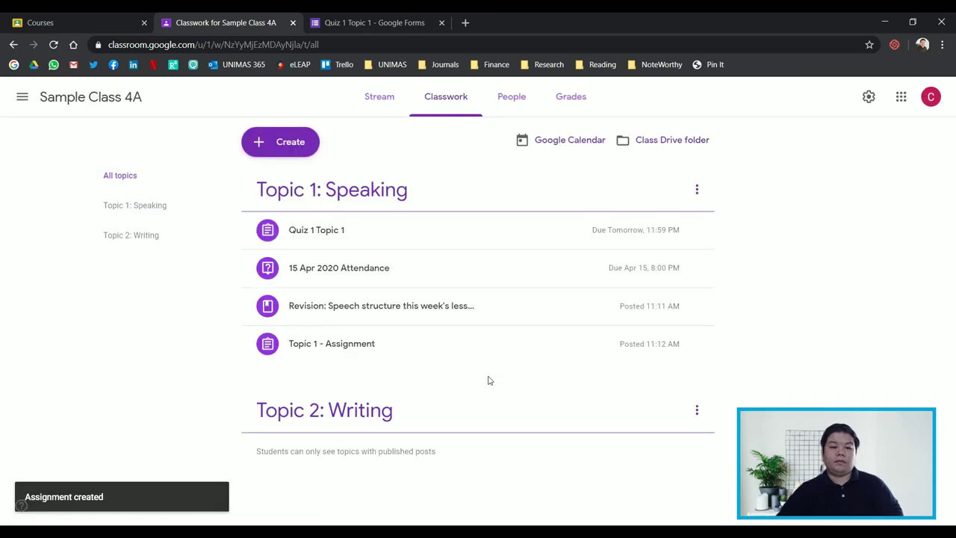
pyautogui.moveTo(460, 235); pyautogui.dragTo(444, 360)
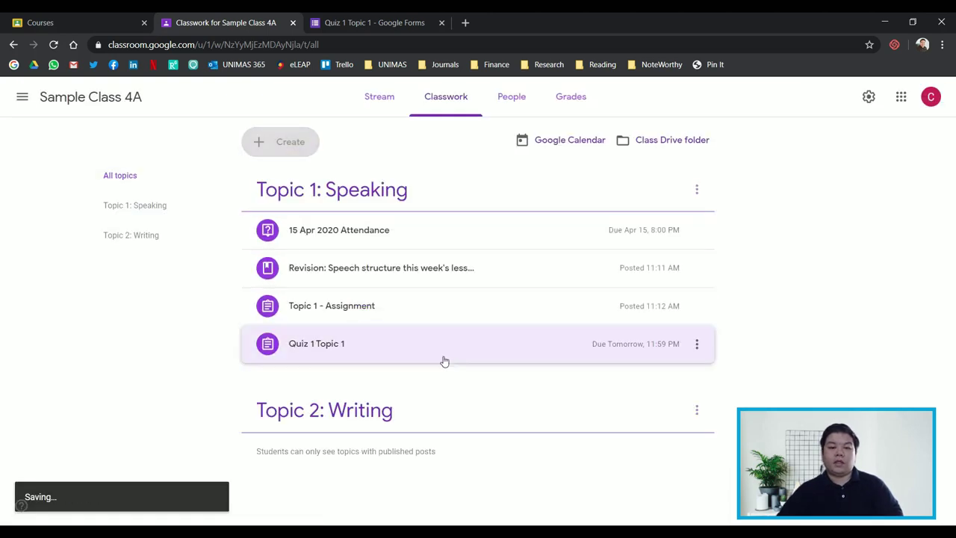
# Step: Open the posted Quiz 1 Topic 1 assignment for editing and review its grade importing setting
pyautogui.click(697, 345)
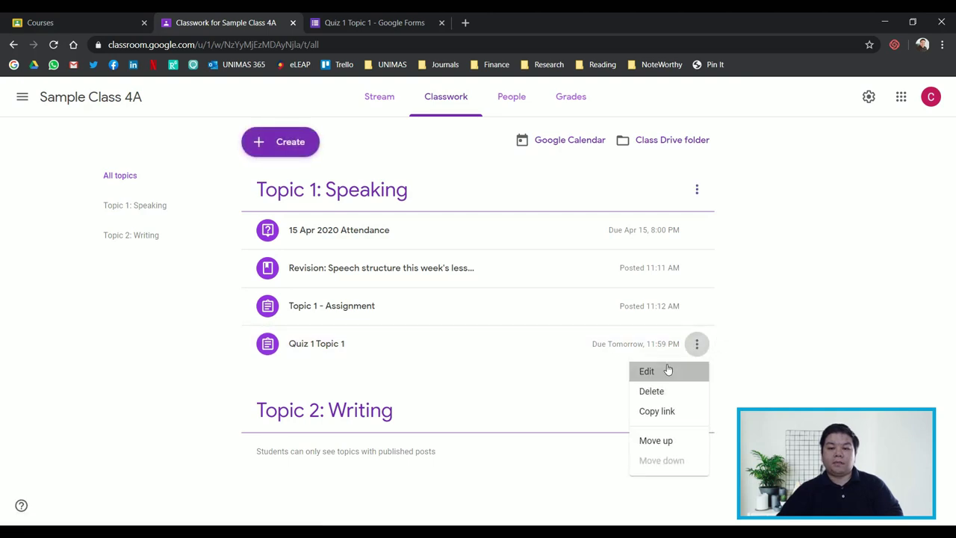
pyautogui.click(667, 370)
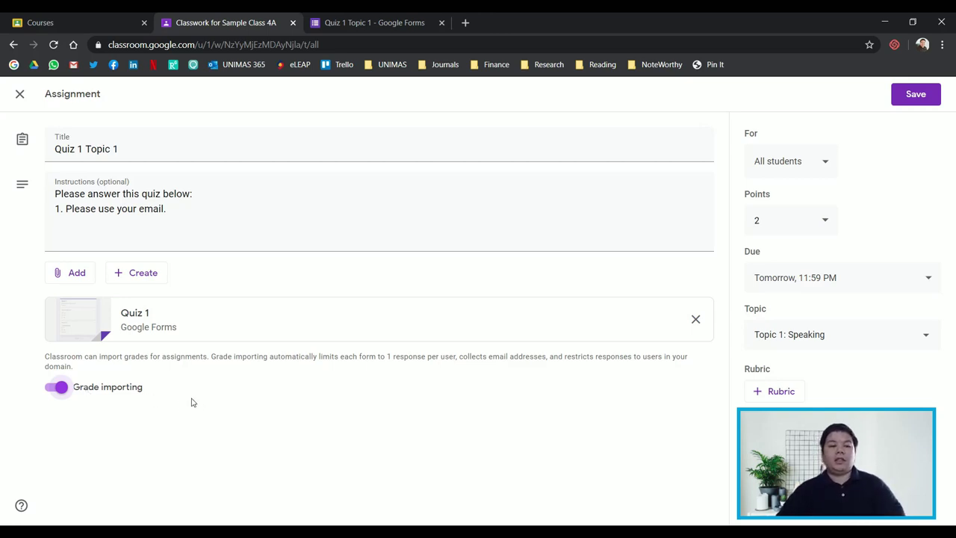
# Step: Switch to the student's view of the assignment, open the attached Quiz 1 form and fill in the student's email address
pyautogui.hotkey('ctrl', 'Tab')
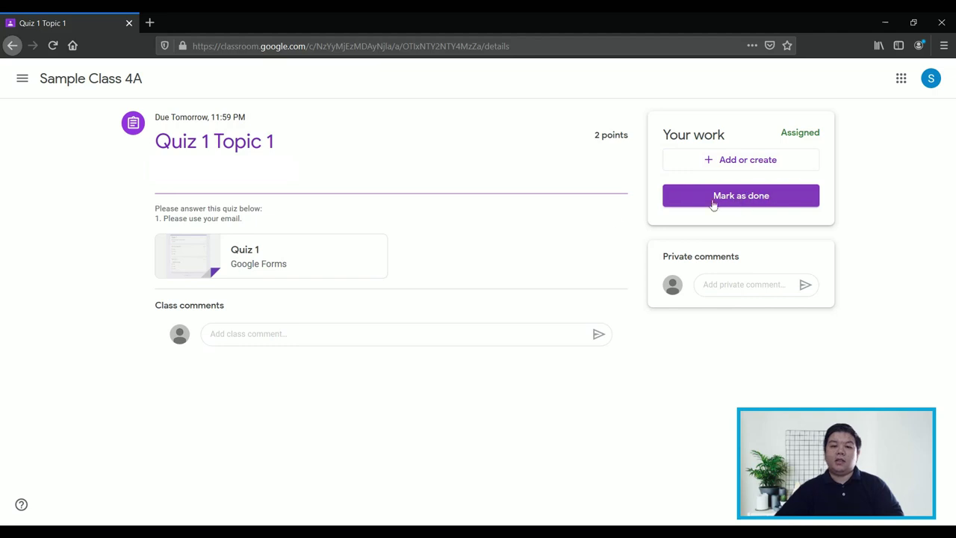
pyautogui.click(258, 253)
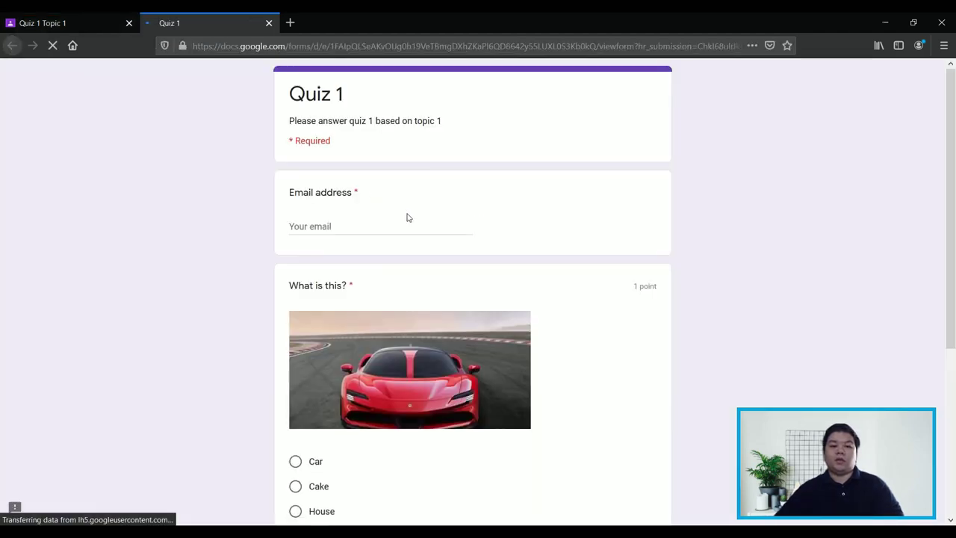
pyautogui.click(366, 230)
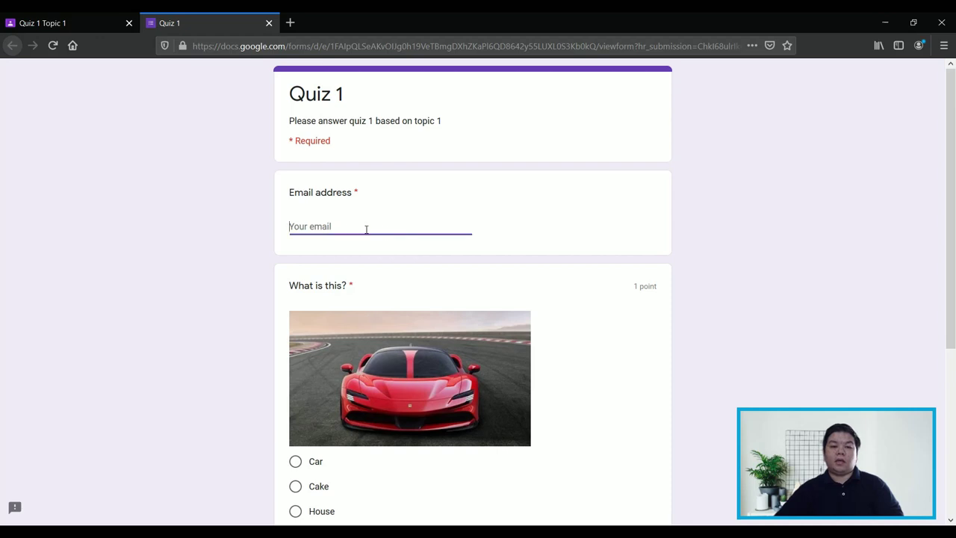
pyautogui.scroll(-5, 563, 334)
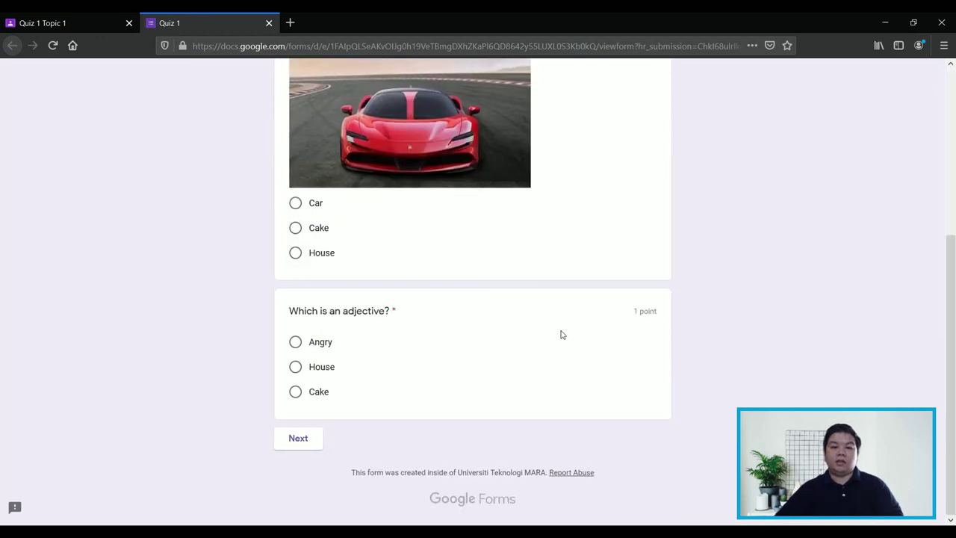
pyautogui.scroll(5, 562, 334)
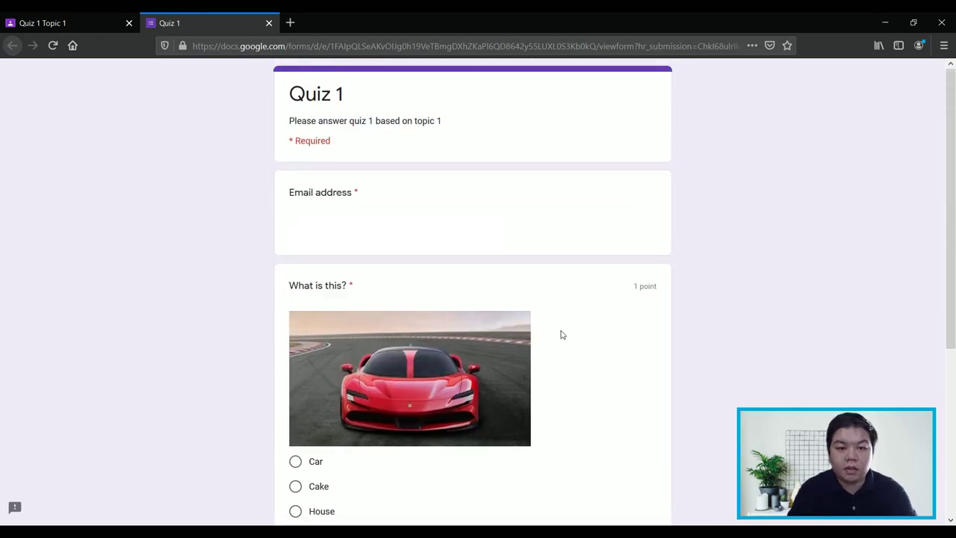
pyautogui.click(384, 252)
# Step: Answer the picture question with Car and the adjective question with Angry, then submit the quiz
pyautogui.scroll(-4, 546, 284)
pyautogui.scroll(1, 567, 271)
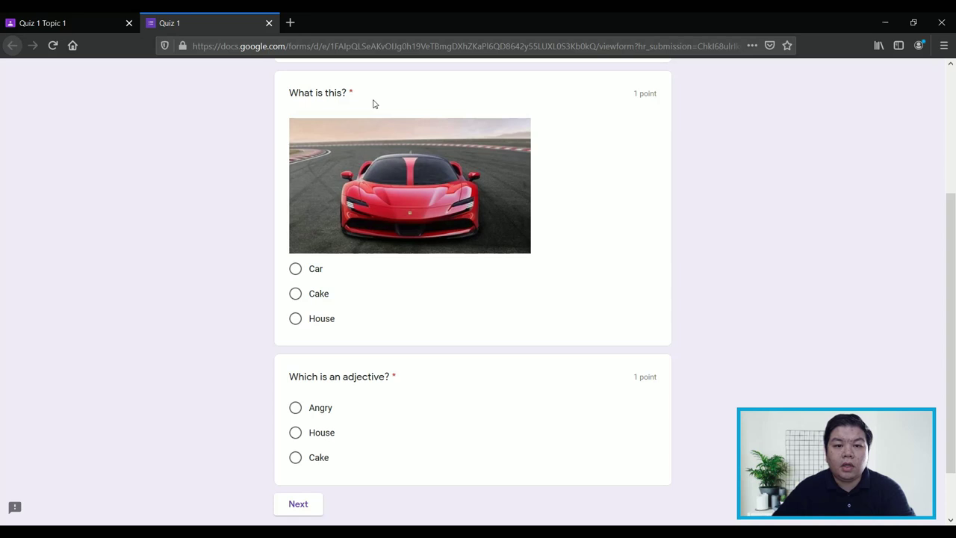
pyautogui.click(297, 275)
pyautogui.scroll(-1, 311, 377)
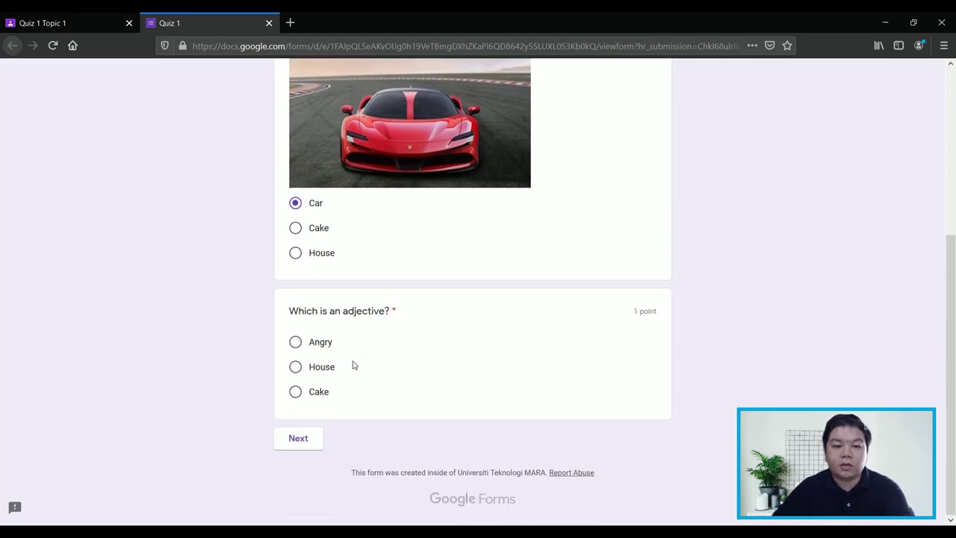
pyautogui.click(295, 342)
pyautogui.click(299, 440)
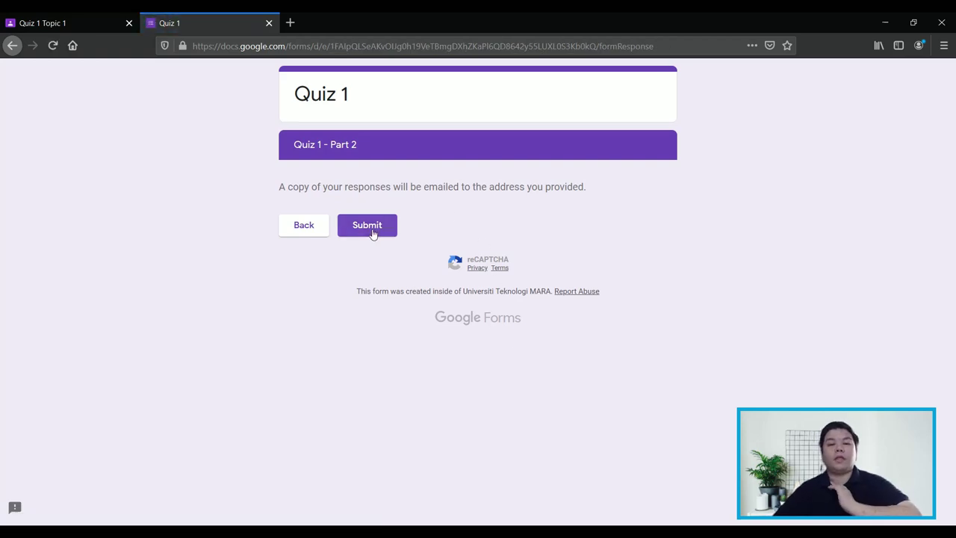
pyautogui.click(373, 233)
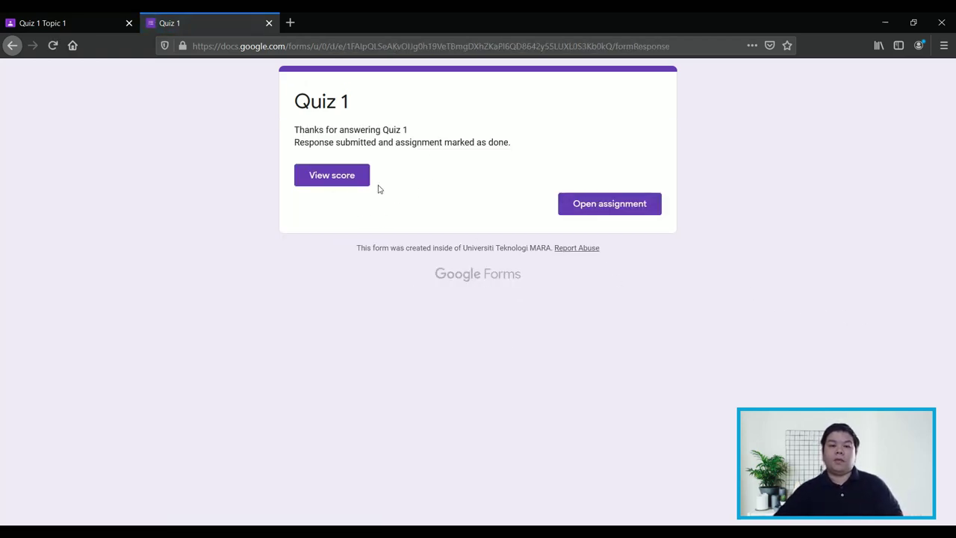
# Step: View the submitted quiz's score and the feedback for each question, then return to the submission confirmation
pyautogui.click(347, 177)
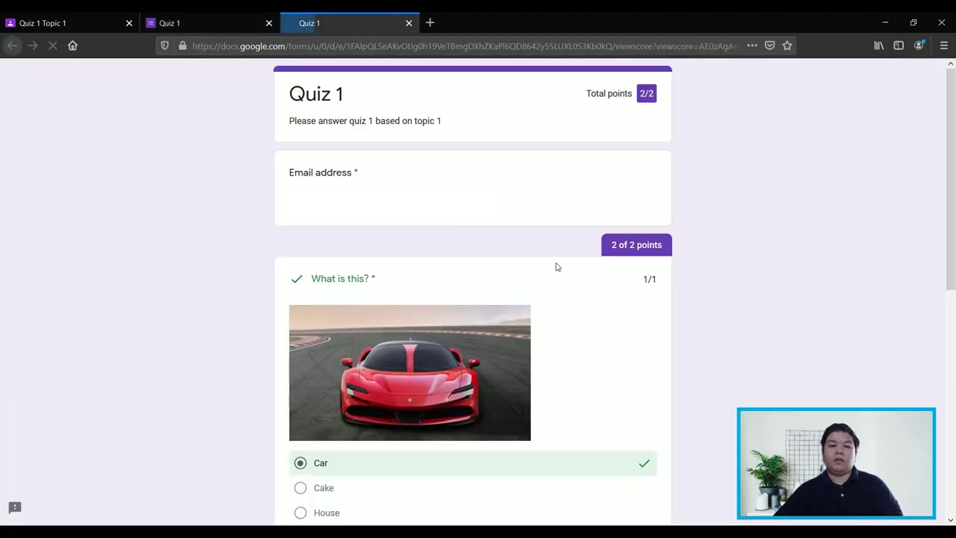
pyautogui.scroll(-6, 577, 320)
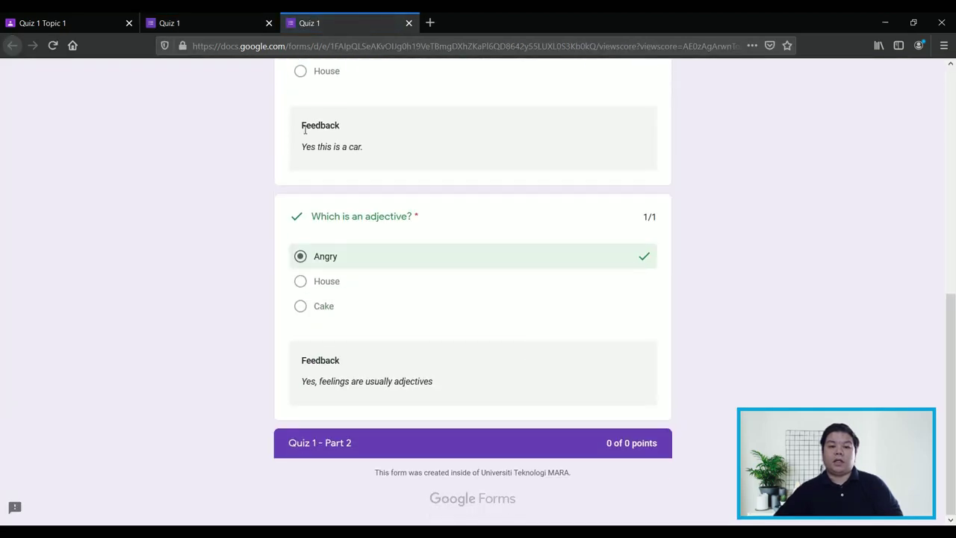
pyautogui.click(202, 22)
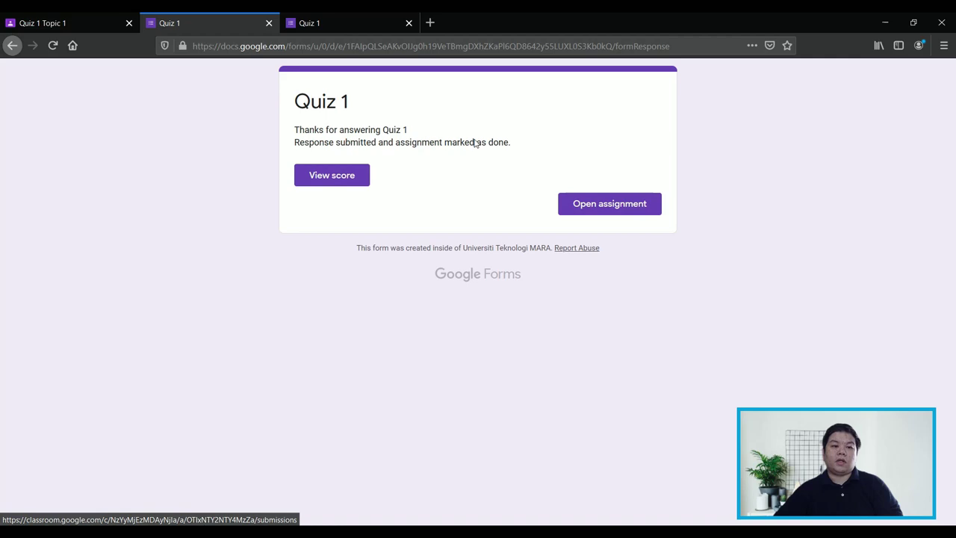
# Step: Reload the student's Quiz 1 Topic 1 assignment page and check its submission status
pyautogui.click(59, 22)
pyautogui.click(53, 46)
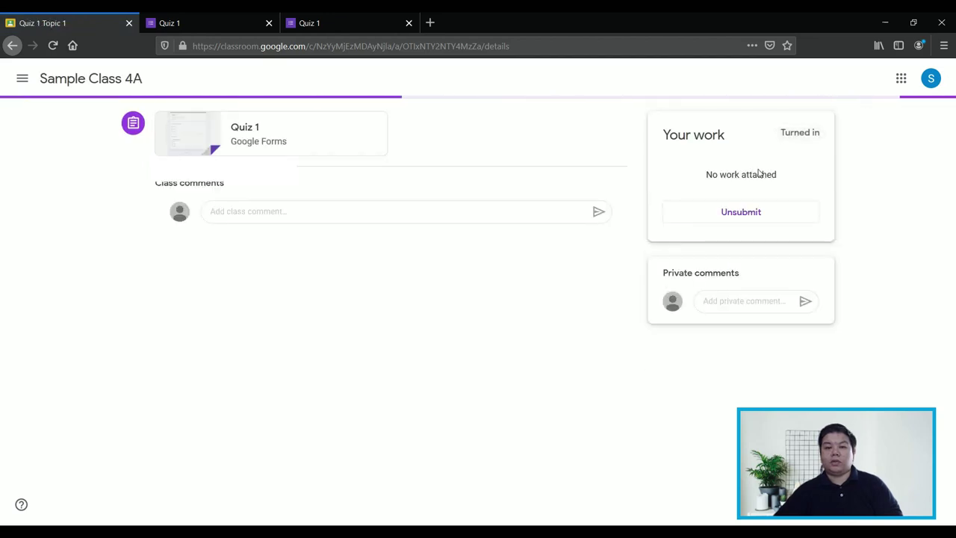
pyautogui.moveTo(702, 175); pyautogui.dragTo(813, 178)
pyautogui.moveTo(786, 135); pyautogui.dragTo(843, 141)
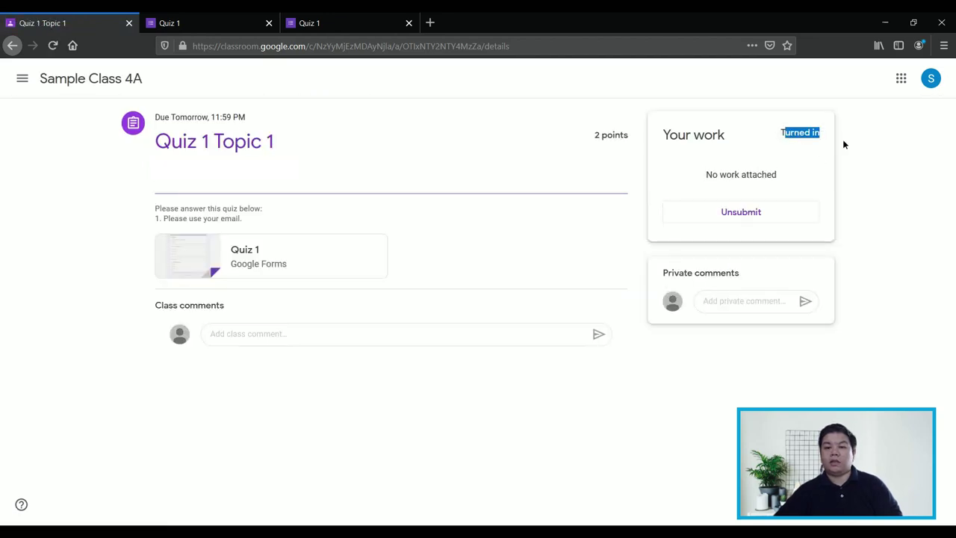
pyautogui.click(784, 153)
pyautogui.moveTo(779, 133); pyautogui.dragTo(839, 142)
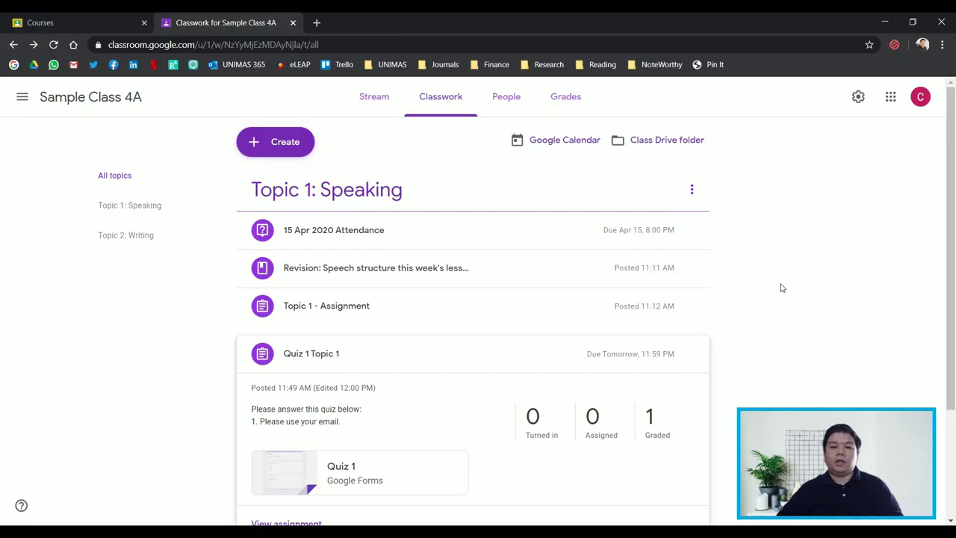
# Step: In the teacher's Classwork list, review the turned-in, assigned and graded counts of Quiz 1 Topic 1 and open its graded work
pyautogui.scroll(-3, 783, 286)
pyautogui.scroll(3, 783, 284)
pyautogui.scroll(-3, 783, 285)
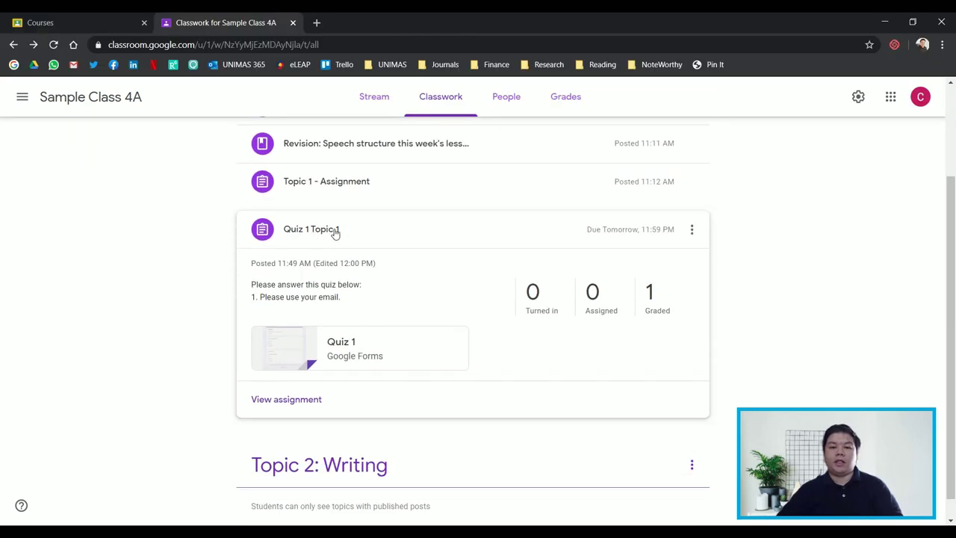
pyautogui.click(658, 303)
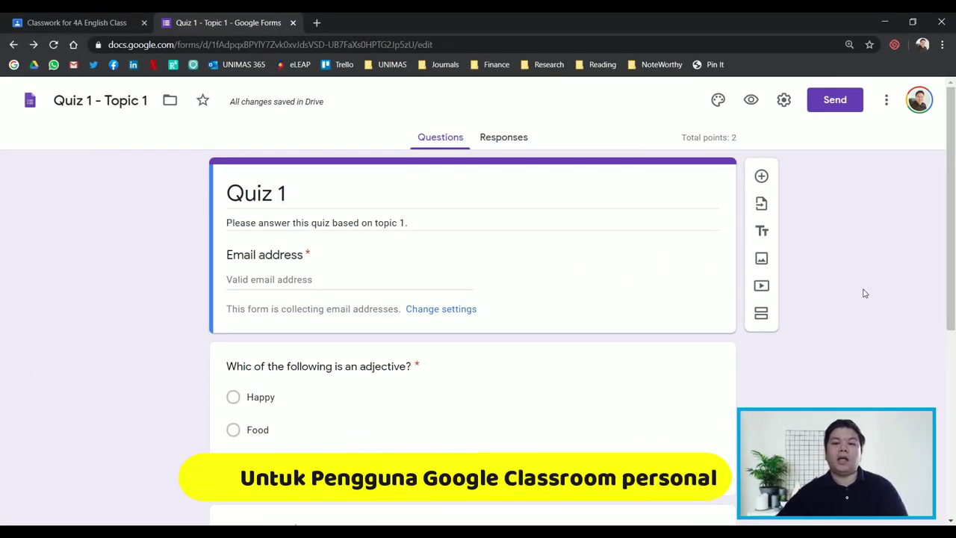
# Step: Add a required short-answer question "Your name" directly below the quiz's email address section
pyautogui.click(762, 176)
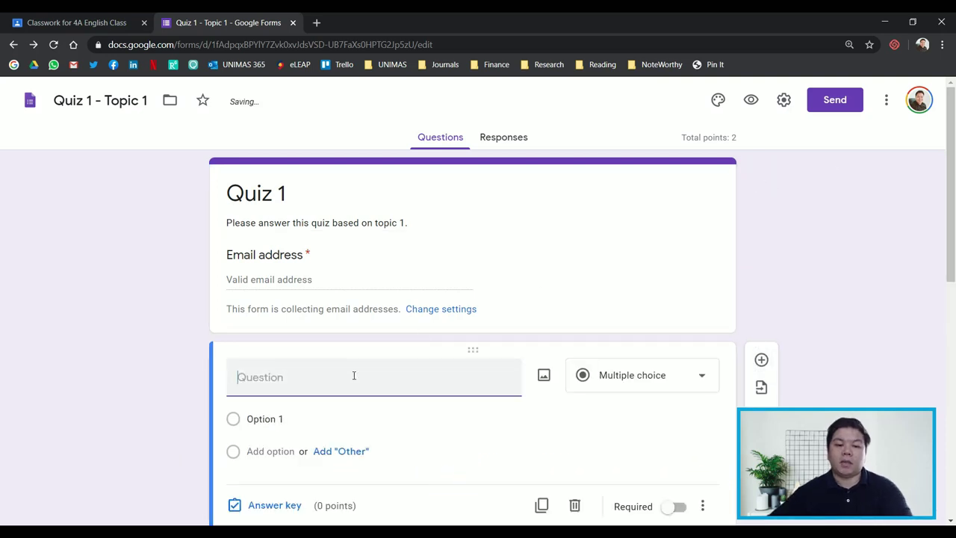
pyautogui.write('Your name')
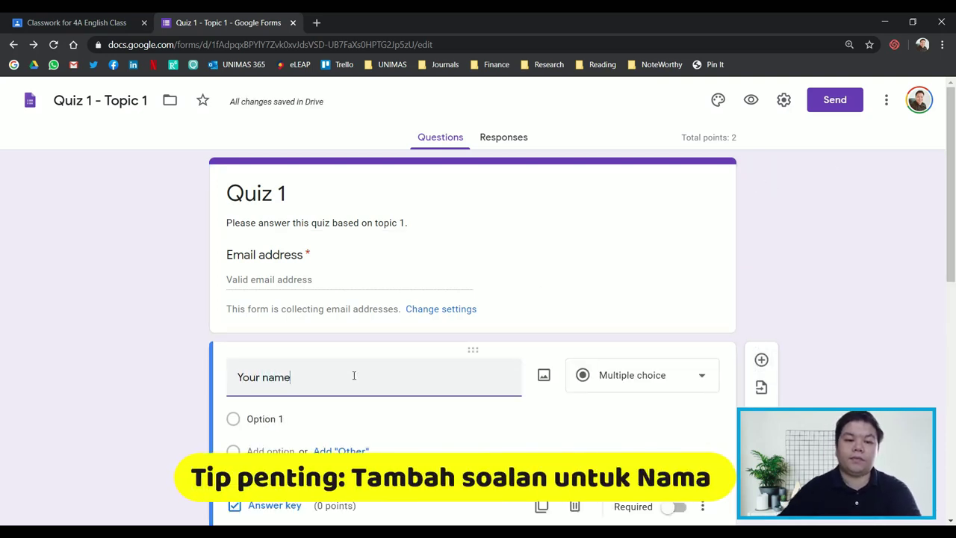
pyautogui.click(664, 380)
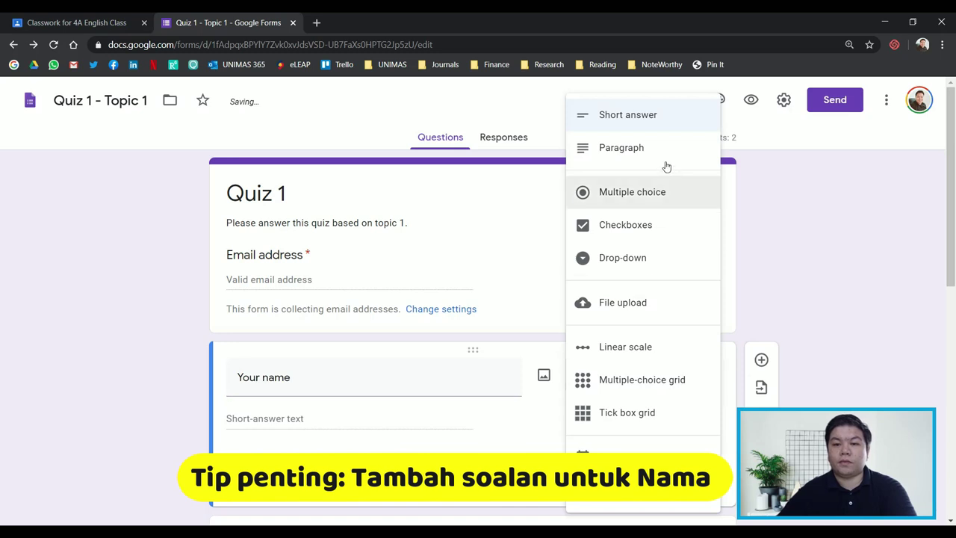
pyautogui.click(641, 116)
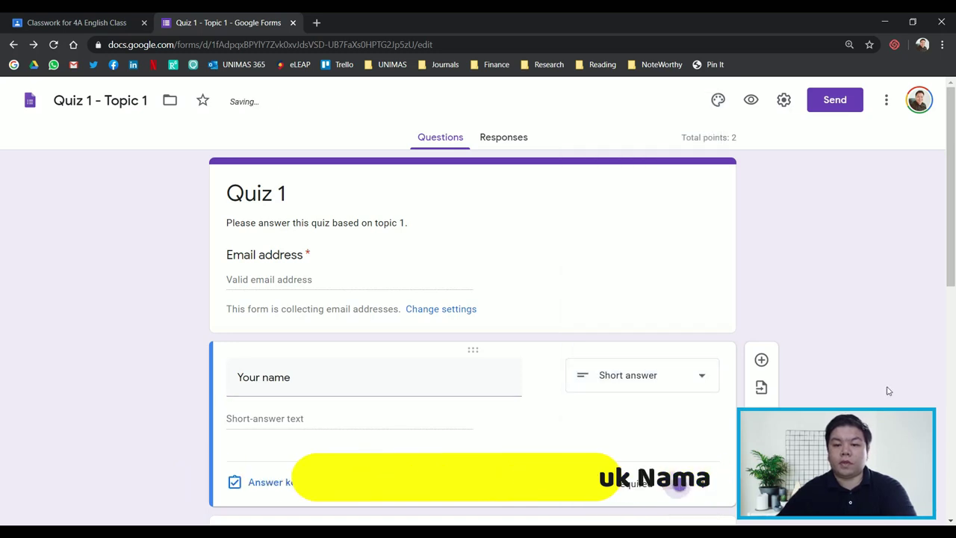
pyautogui.scroll(-2, 845, 369)
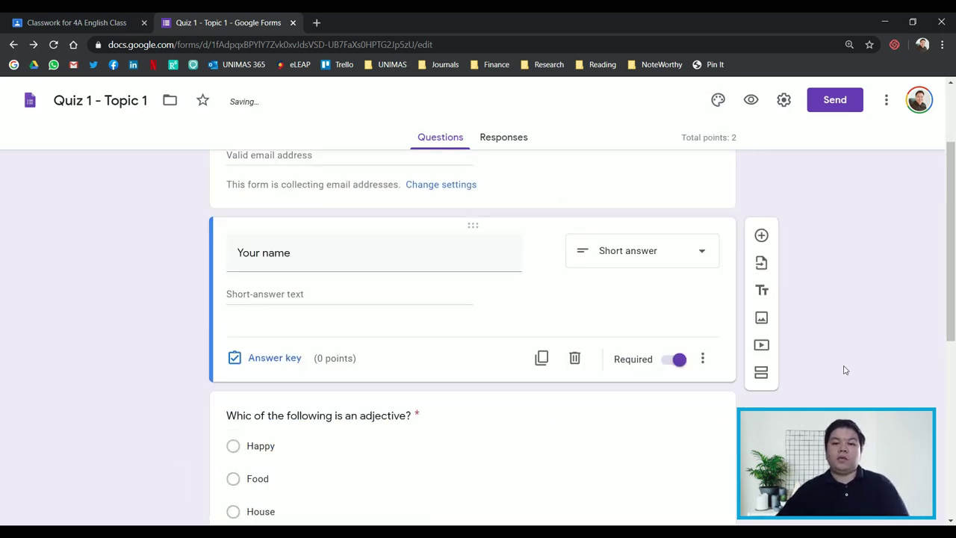
pyautogui.scroll(2, 845, 369)
pyautogui.scroll(-1, 845, 369)
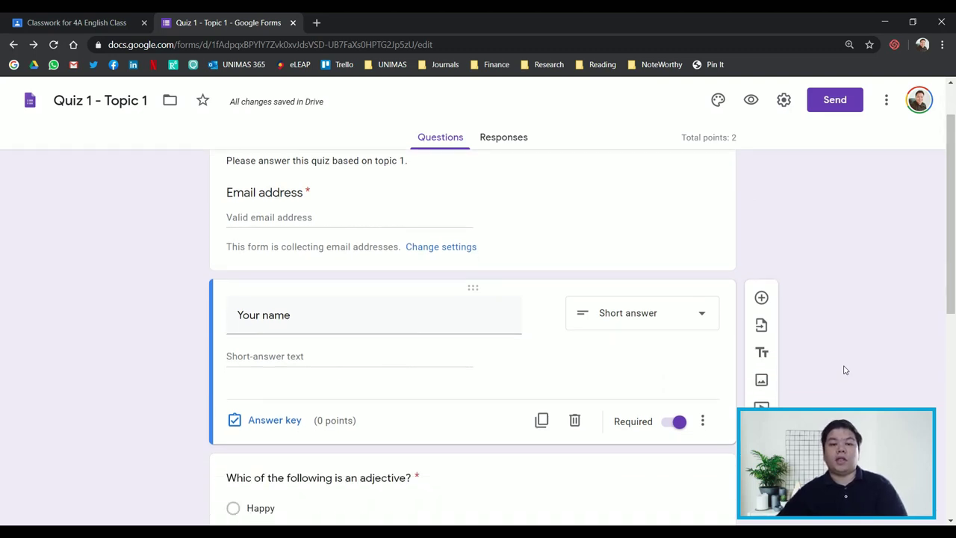
pyautogui.scroll(1, 336, 425)
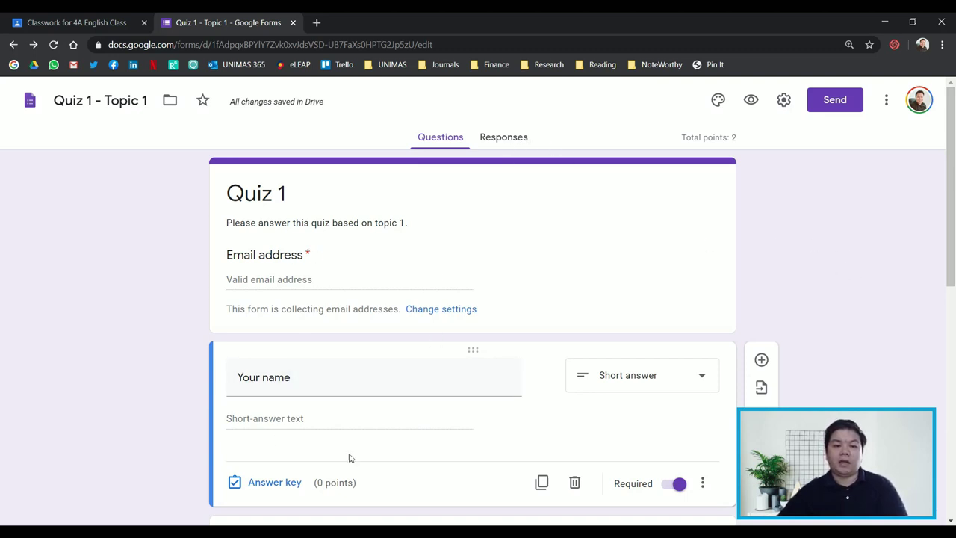
# Step: Download the quiz responses as a CSV file and open Quiz 1 - Topic 1.csv from the downloaded archive in Excel
pyautogui.click(495, 139)
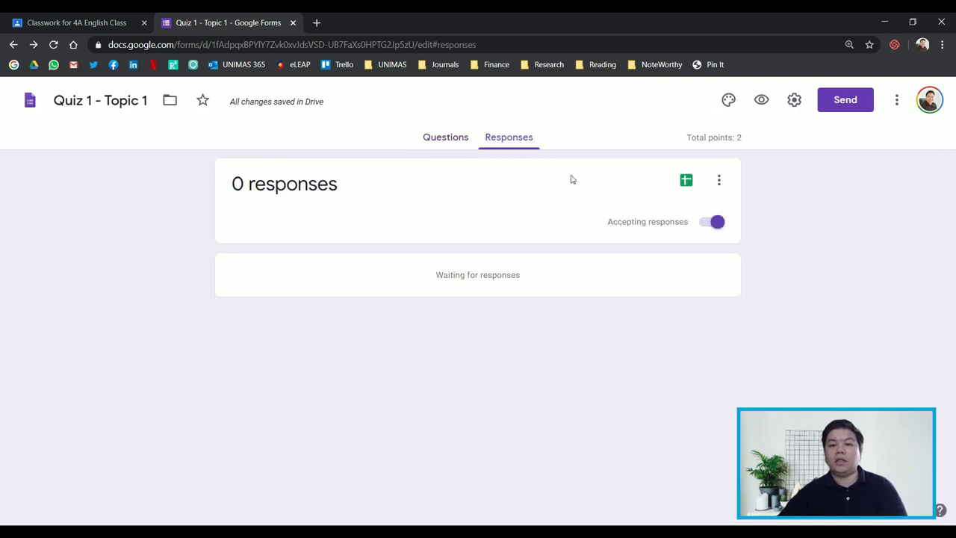
pyautogui.click(720, 181)
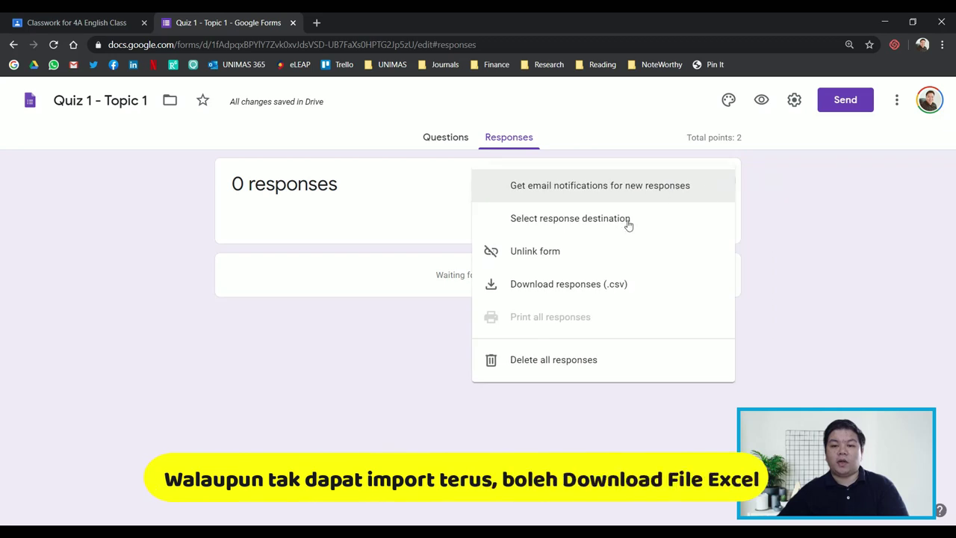
pyautogui.click(591, 279)
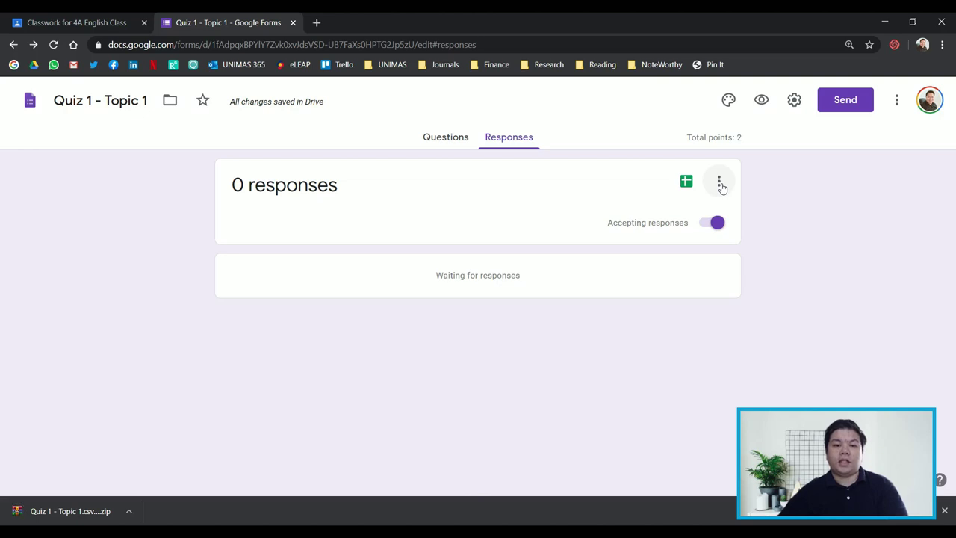
pyautogui.click(77, 513)
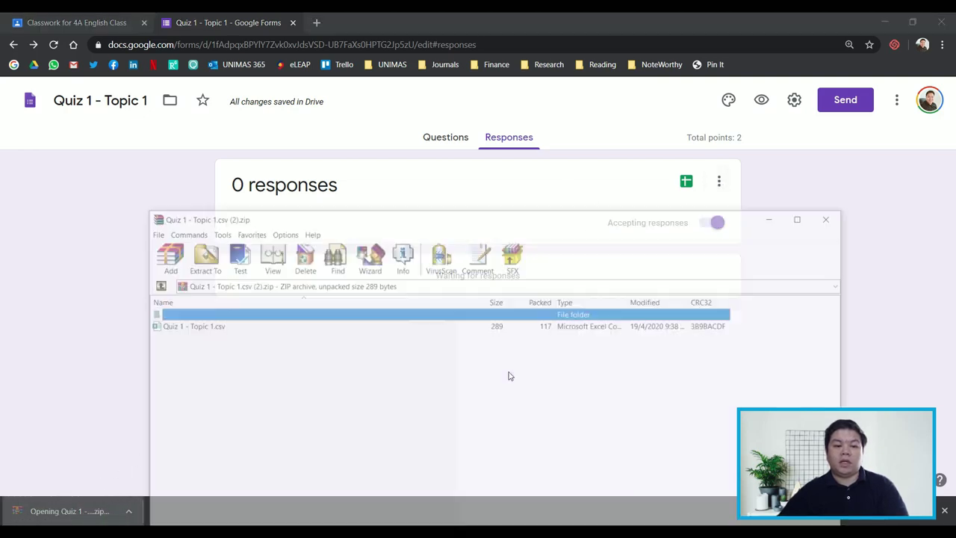
pyautogui.doubleClick(195, 326)
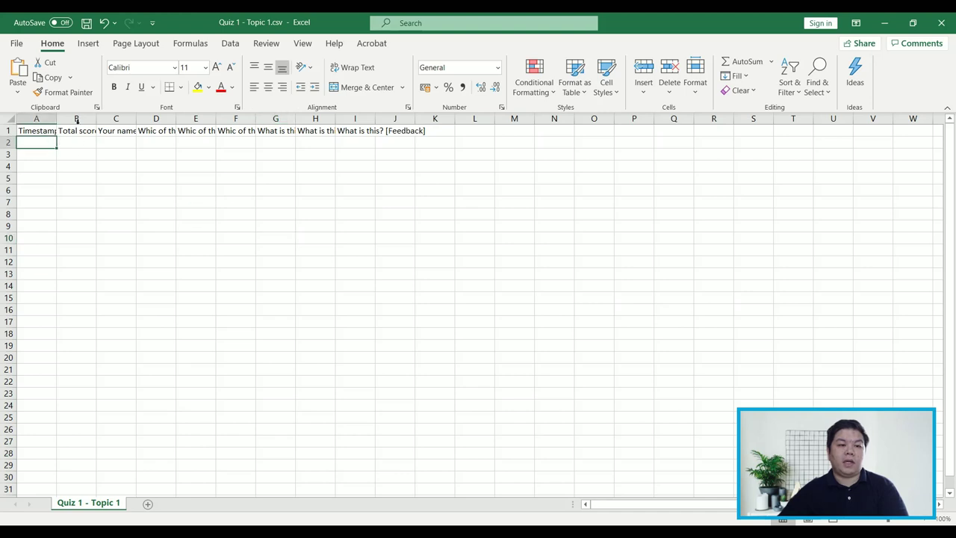
# Step: Widen the Total score and Your name columns in the response sheet and examine both columns for matching scores to students
pyautogui.moveTo(96, 119); pyautogui.dragTo(191, 119)
pyautogui.click(70, 142)
pyautogui.click(125, 142)
pyautogui.click(67, 143)
pyautogui.click(153, 143)
pyautogui.click(93, 140)
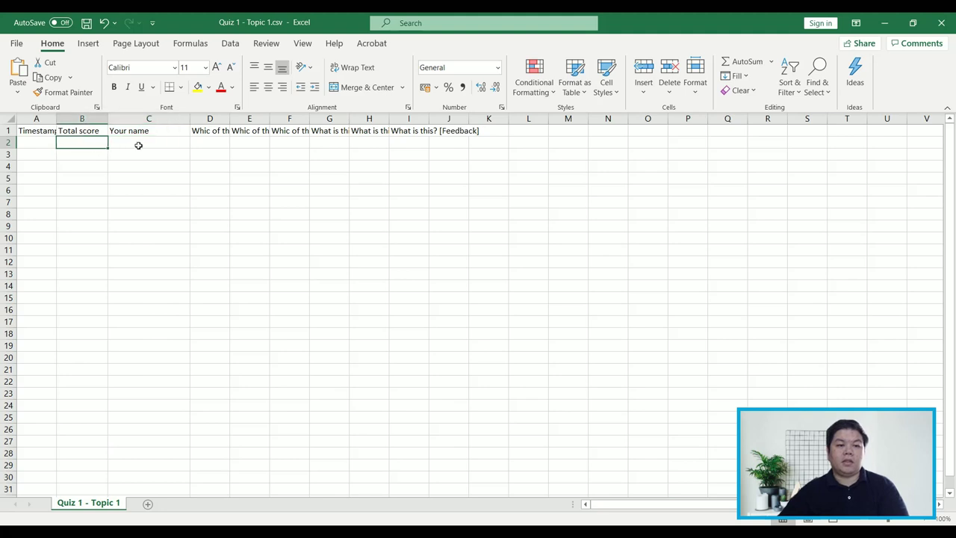
pyautogui.click(136, 142)
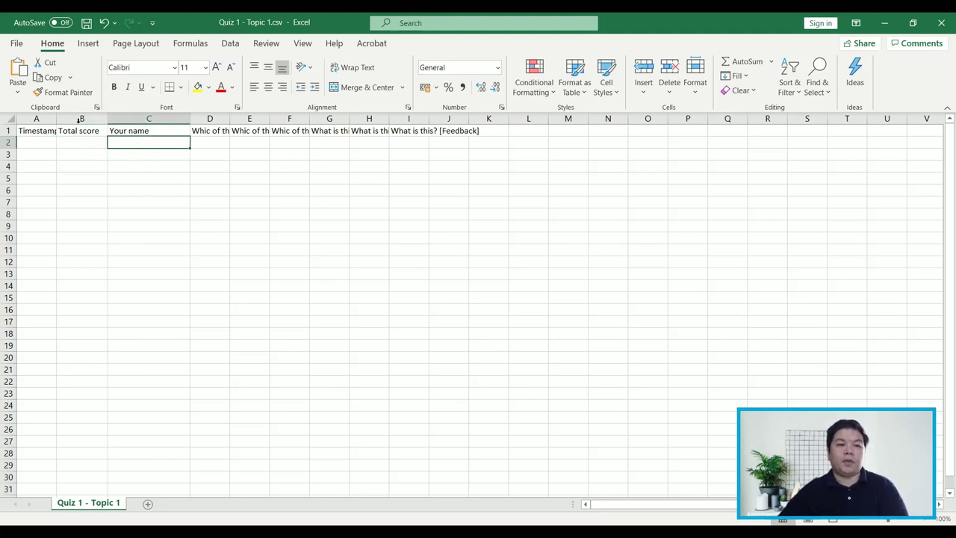
pyautogui.moveTo(79, 120); pyautogui.dragTo(149, 120)
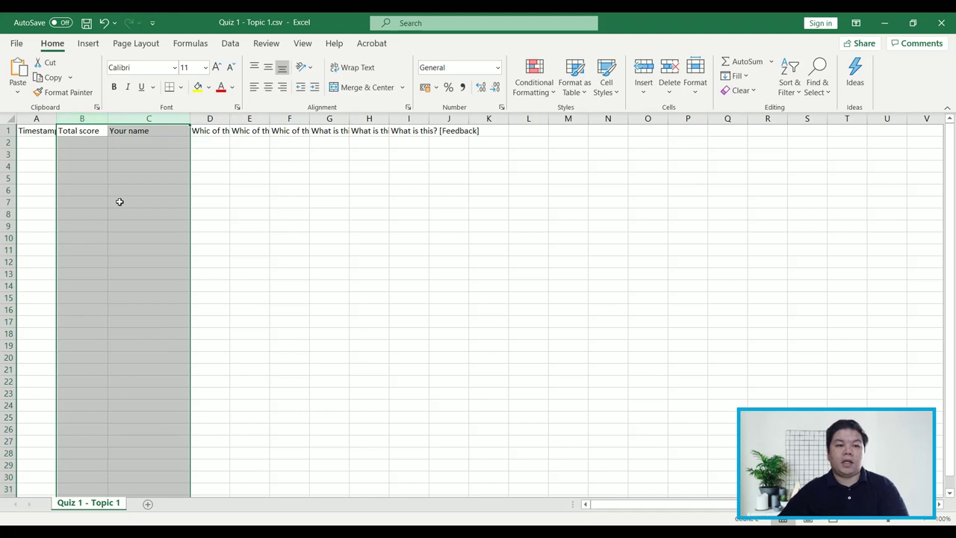
pyautogui.click(96, 145)
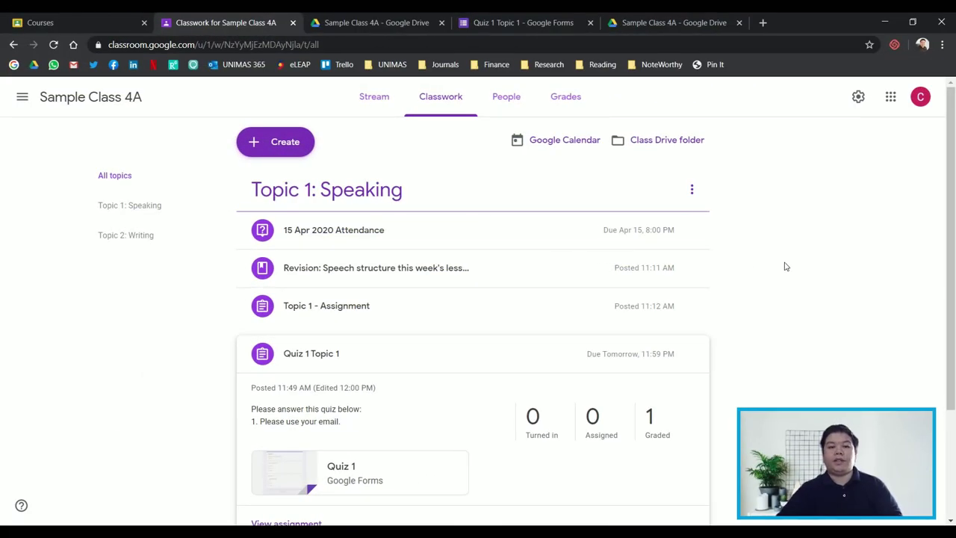
# Step: In the Sample Class 4A classwork, look at the creation options, including Quiz assignment, and review the Quiz 1 Topic 1 post
pyautogui.click(276, 142)
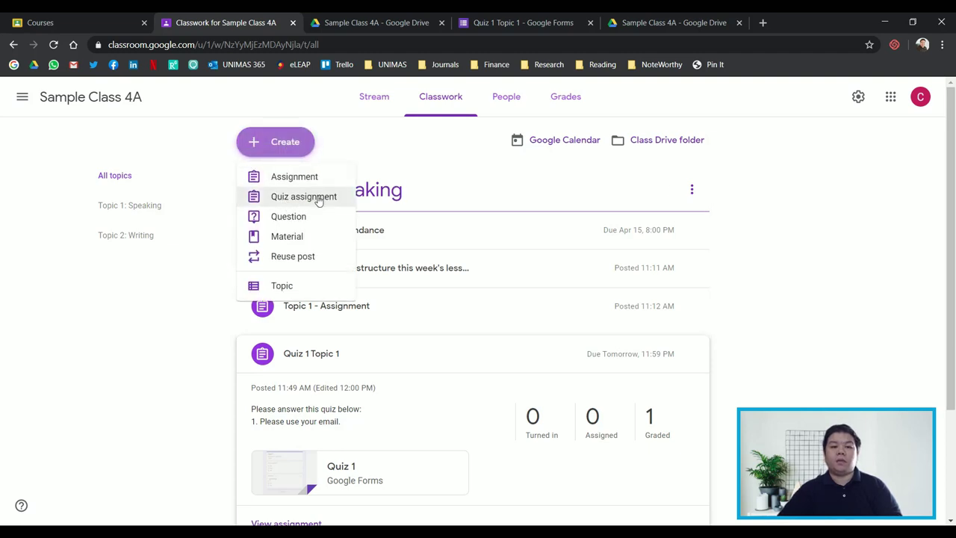
pyautogui.click(423, 153)
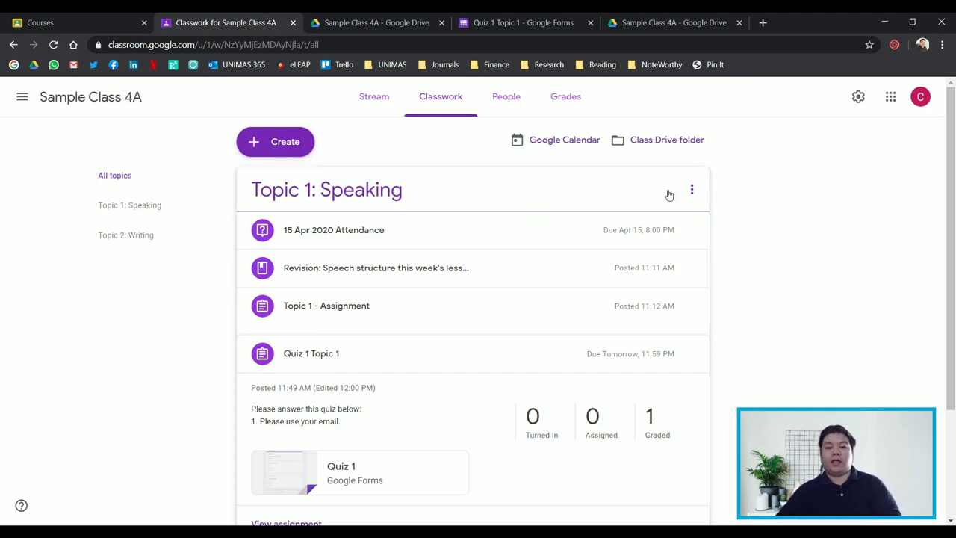
pyautogui.scroll(-3, 814, 216)
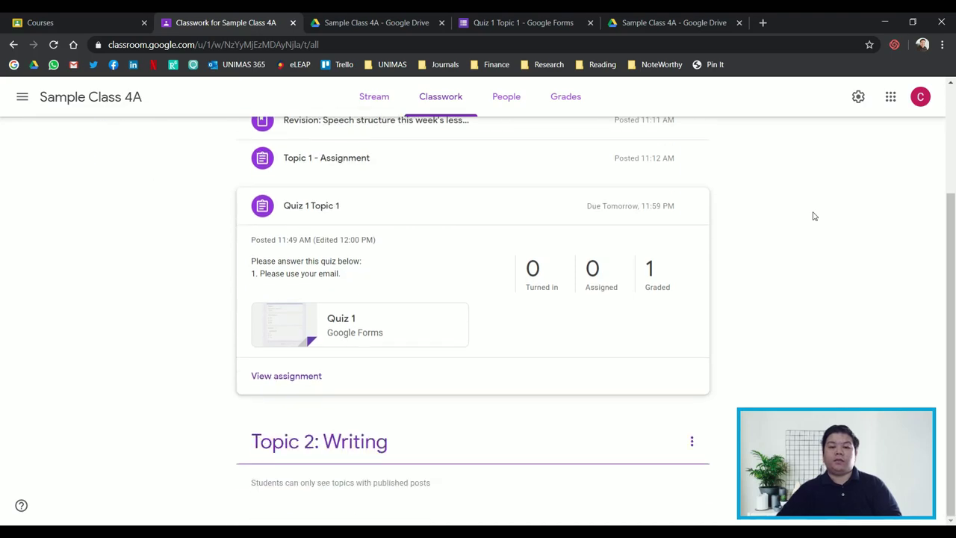
pyautogui.scroll(3, 814, 216)
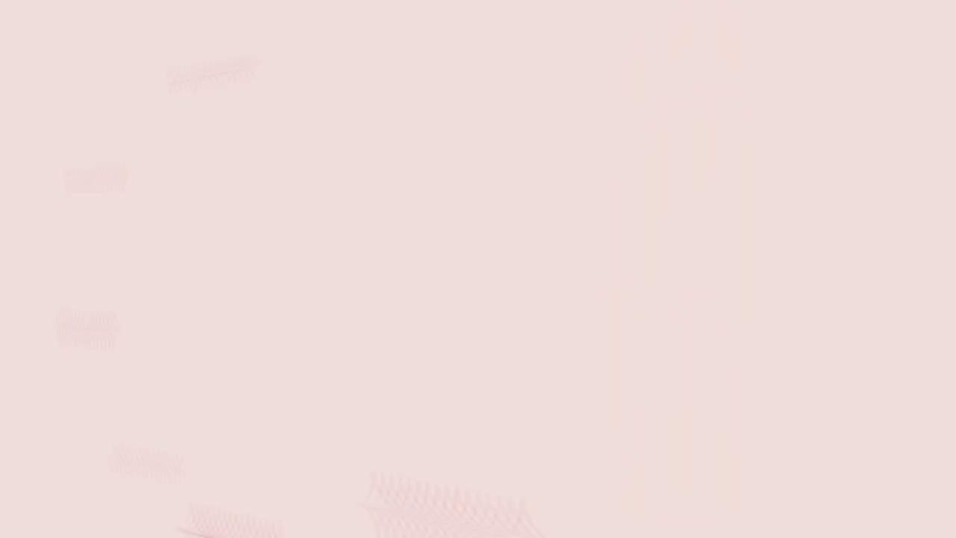